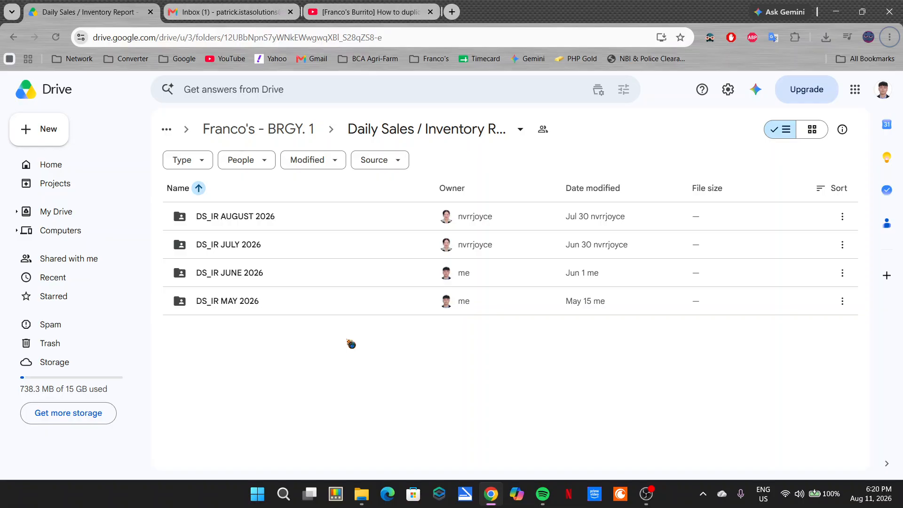
Step: Open the BRGY UNO 8/01-8/15/26 DS_IR spreadsheet in the DS_IR AUGUST 2026 folder and switch to the 8/12 sheet
double_click(296, 228)
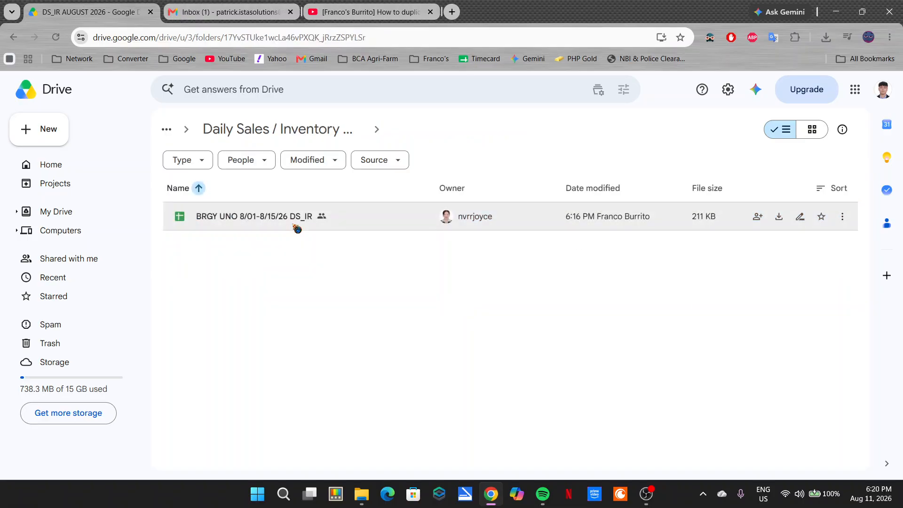
double_click(297, 223)
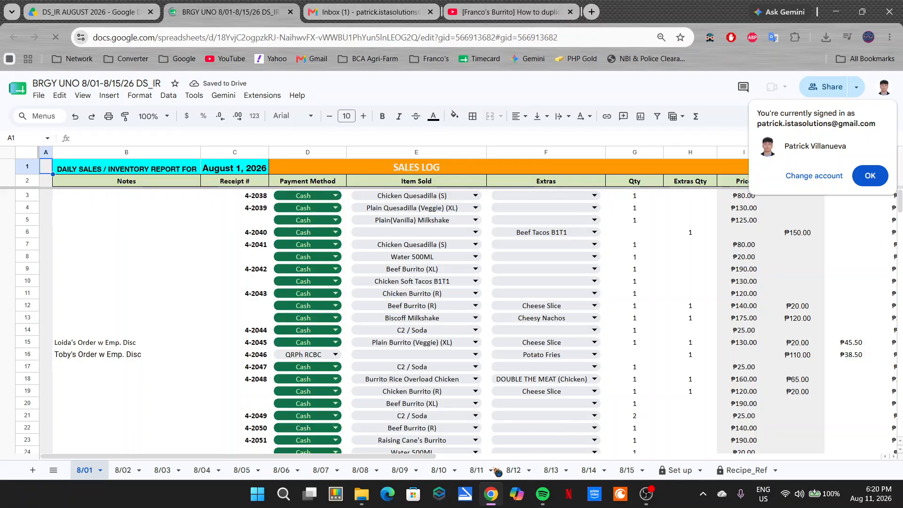
click(496, 471)
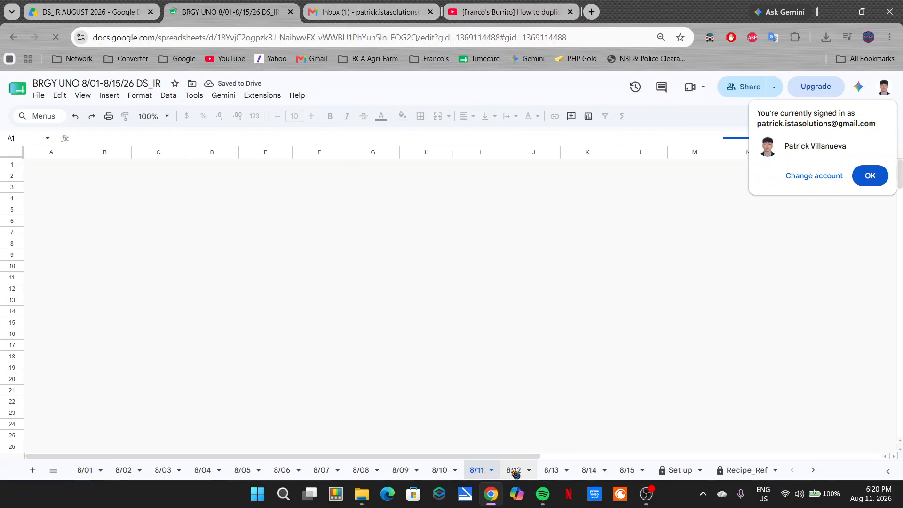
click(871, 176)
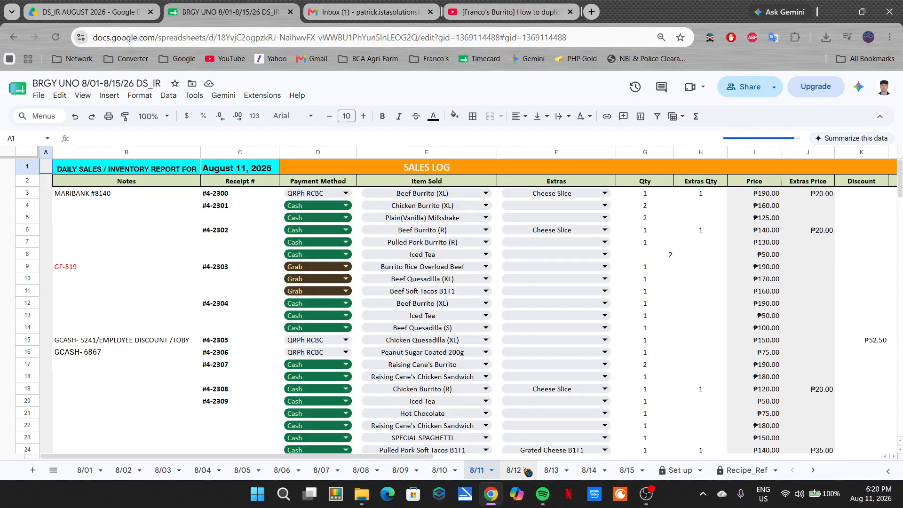
click(525, 471)
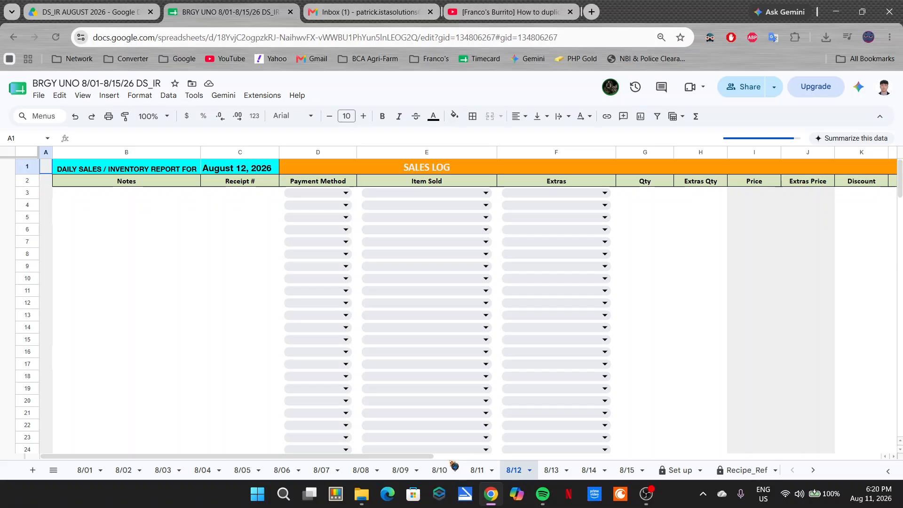
Step: Examine the empty 8/12 sales log columns and the inventory audit summary section of the sheet
mouse_move(428, 460)
mouse_down()
mouse_move(436, 460)
mouse_move(414, 459)
mouse_up()
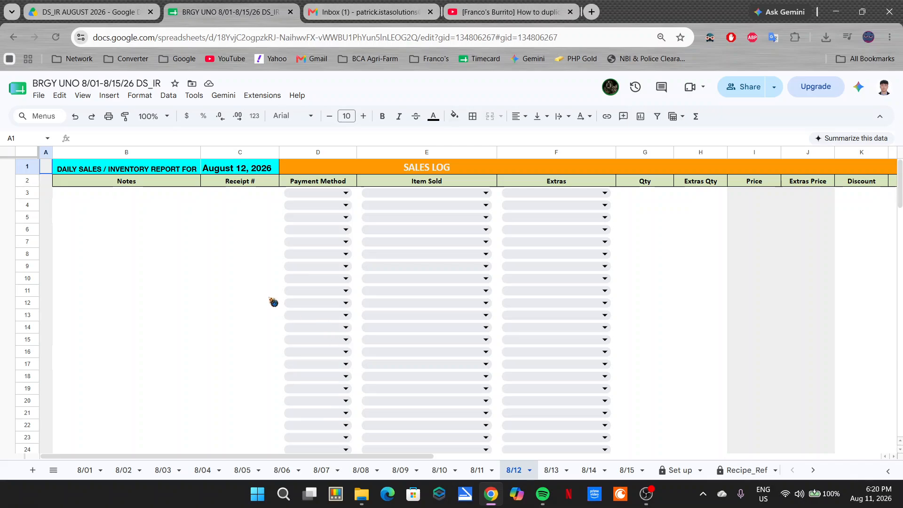
click(260, 252)
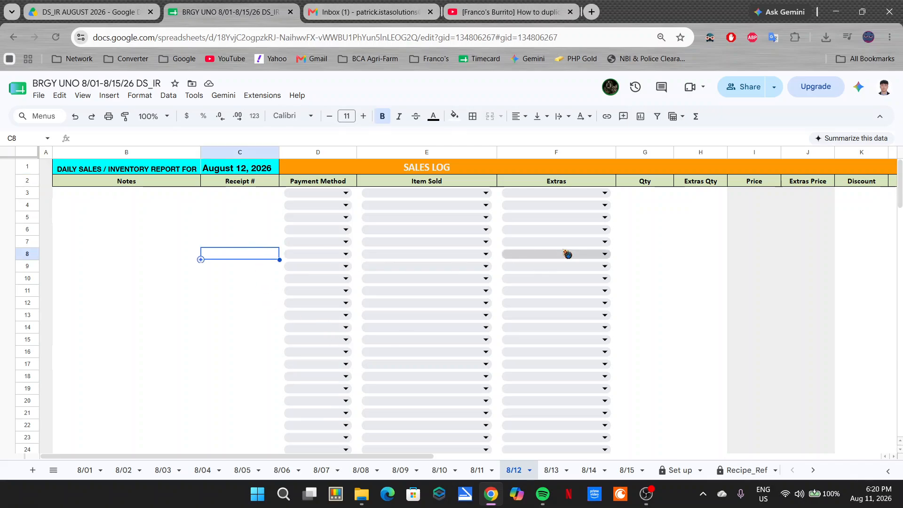
click(622, 242)
click(656, 195)
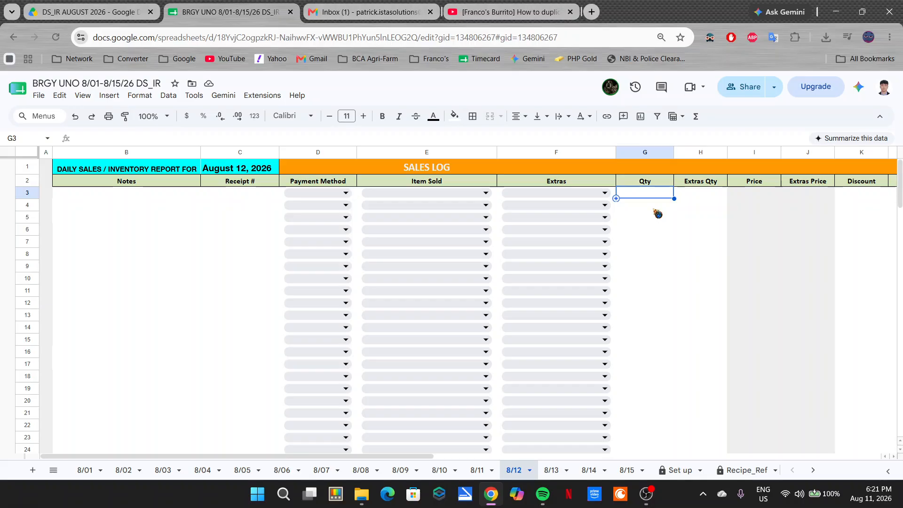
key(Left)
key(Left)
key(Left)
key(Left)
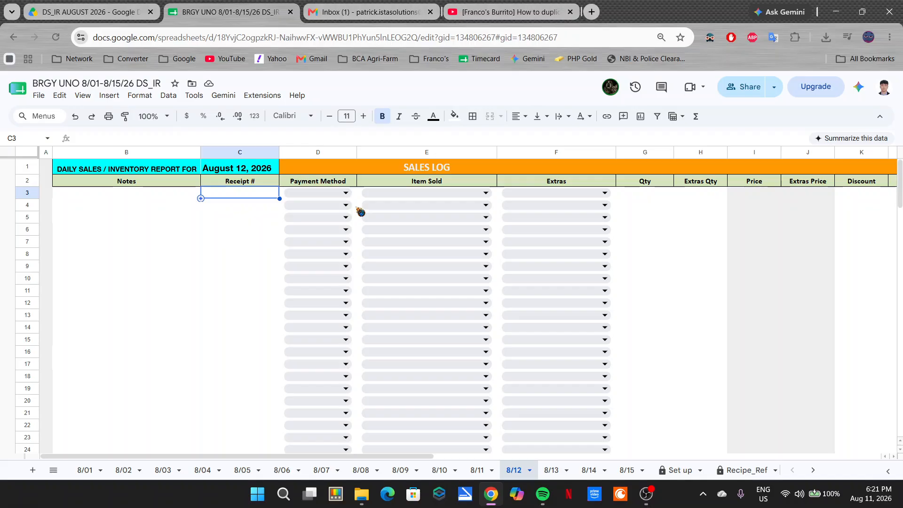
drag(340, 456, 357, 456)
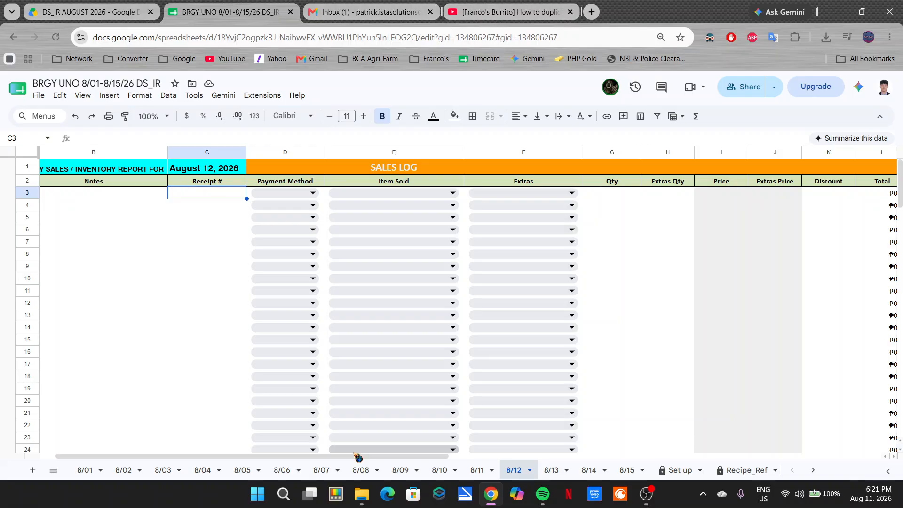
drag(358, 456, 750, 447)
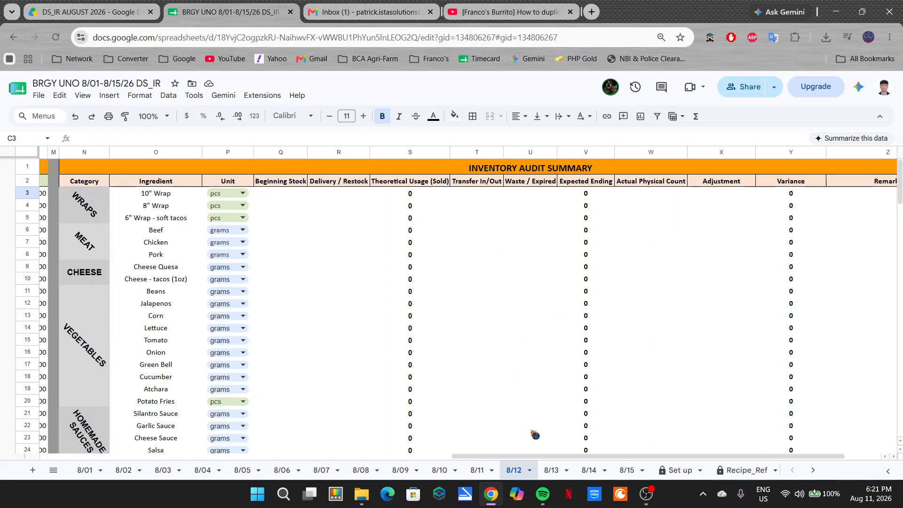
drag(546, 456, 267, 422)
scroll(267, 422, left, 8)
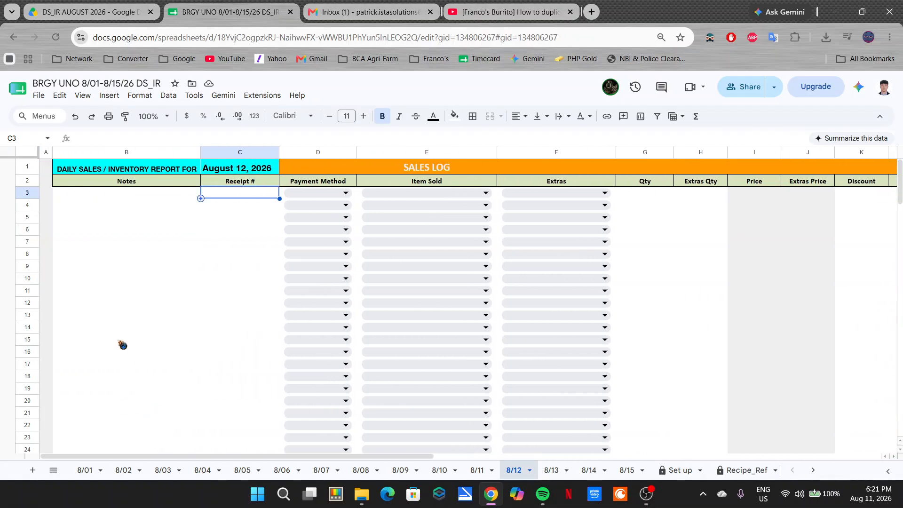
drag(243, 199, 252, 308)
scroll(244, 252, up, 2)
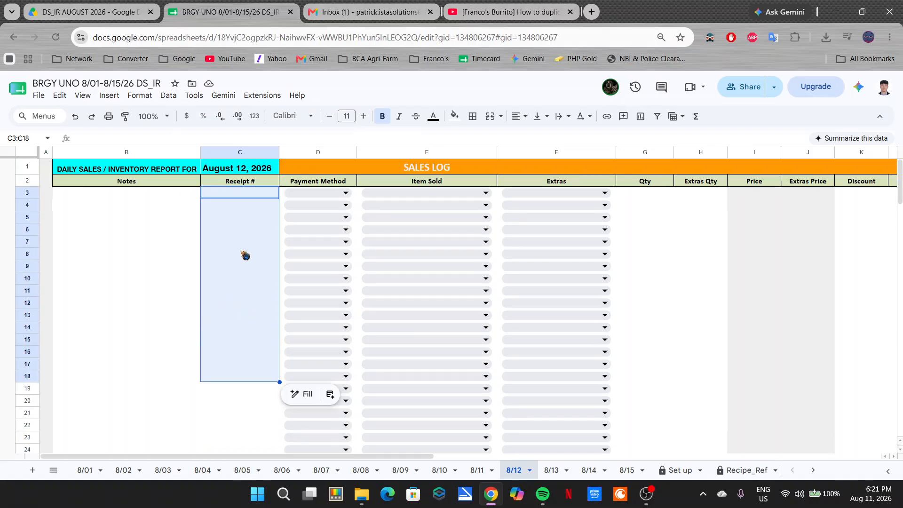
click(247, 226)
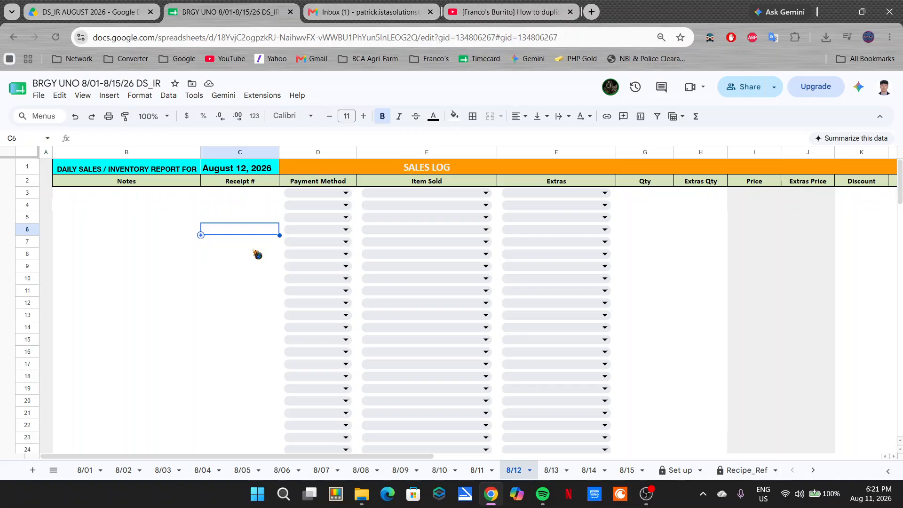
click(231, 198)
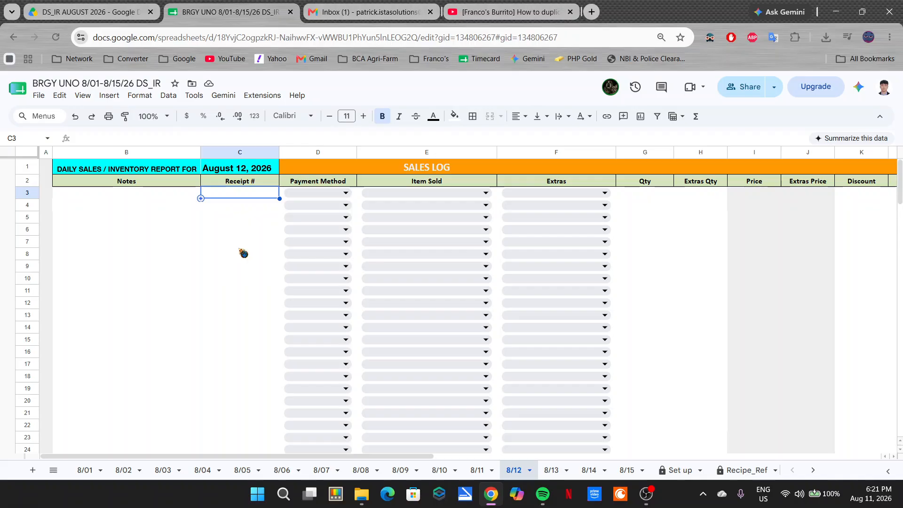
Step: Fill the first sales log row with receipt 1, Cash payment, and Plain Burrito (Veggie) (R) as the item sold
text(1)
key(Return)
key(Up)
key(Right)
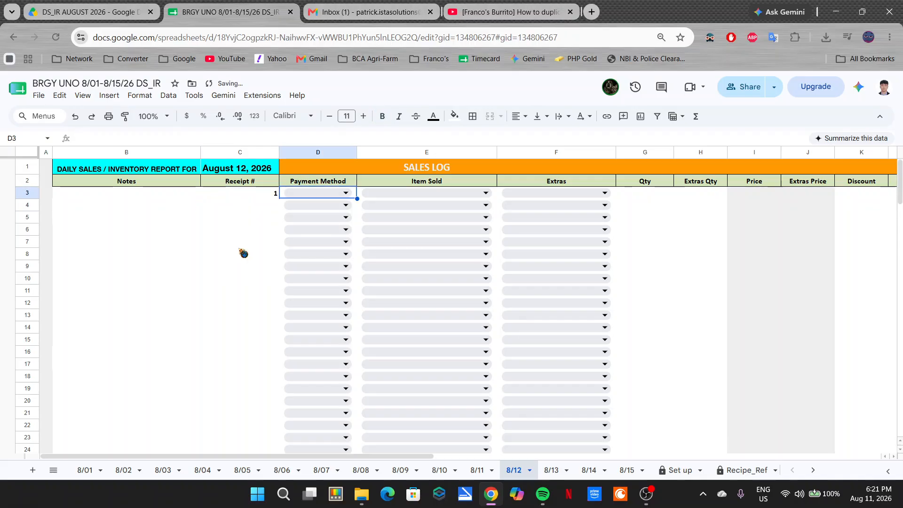
text(Cas)
key(Tab)
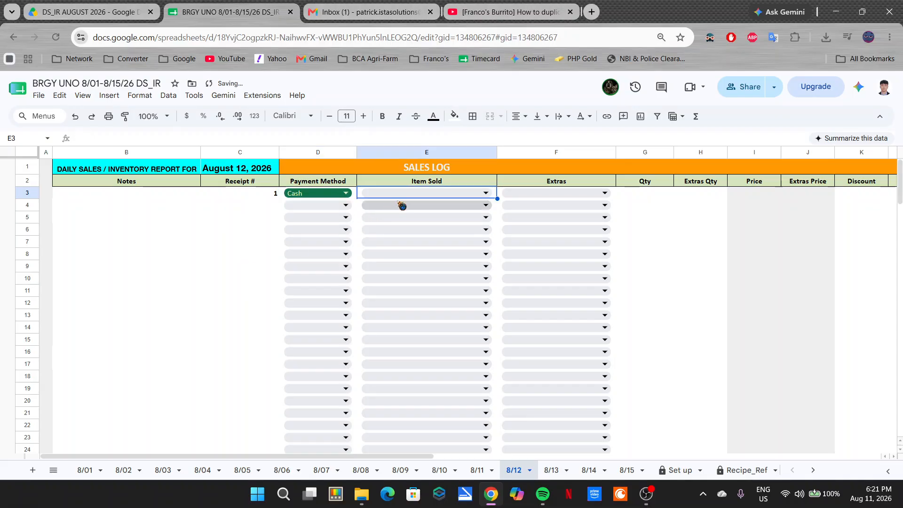
key(Return)
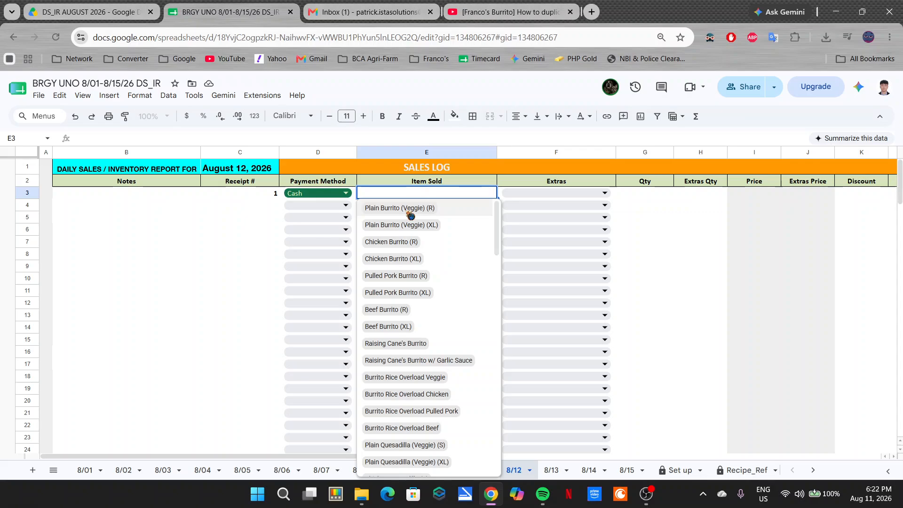
click(409, 212)
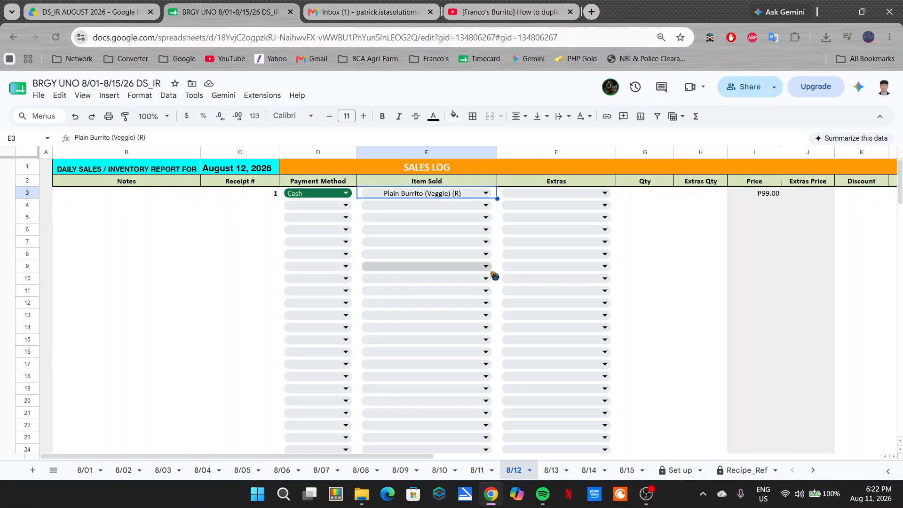
Step: Enter receipt number 1 in the next two sales log rows
click(278, 205)
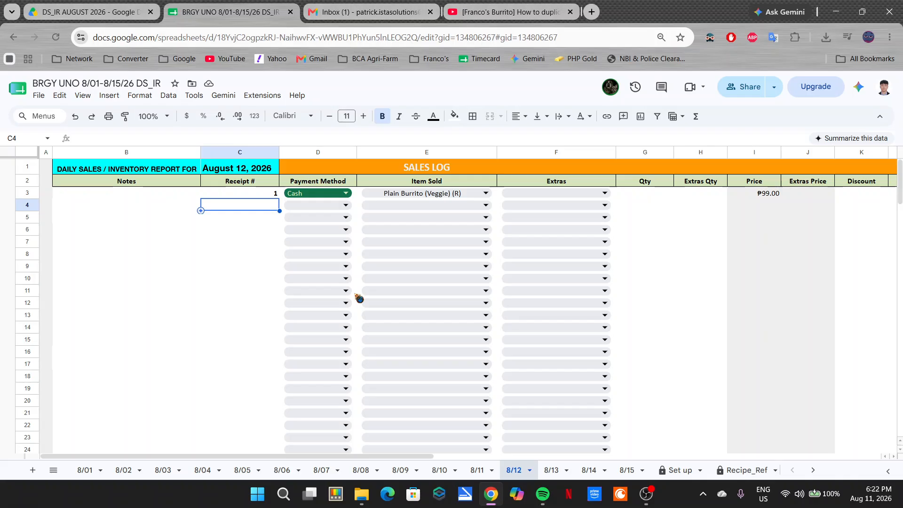
text(1)
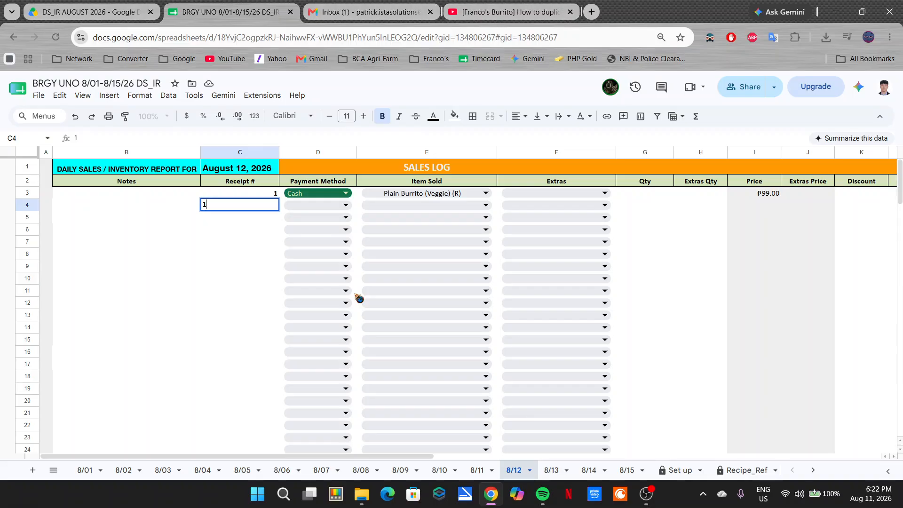
key(Return)
text(1)
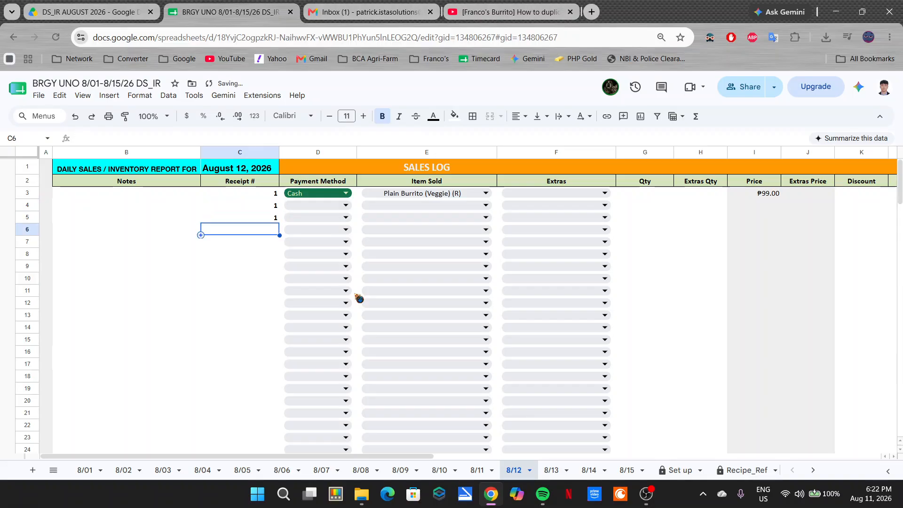
Step: Fill the Cash payment method down into the second and third sales log rows
key(Tab)
key(Up)
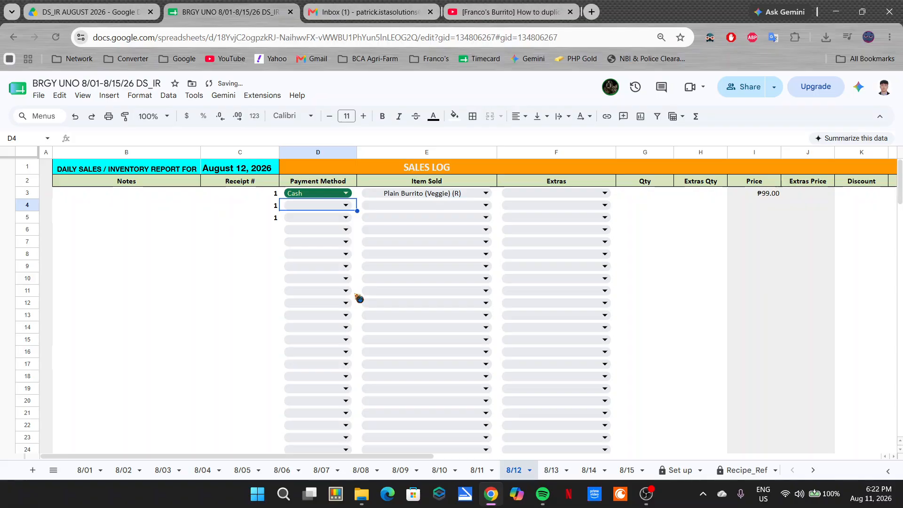
key(ctrl+d)
key(Down)
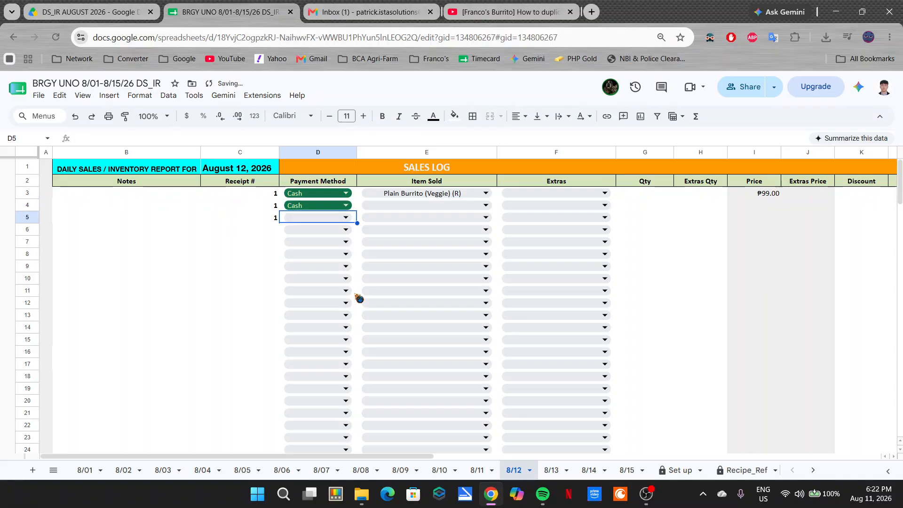
key(ctrl+d)
Step: Set the items sold in rows 4 and 5 to Plain Quesadilla (Veggie) (S) and Raising Cane's Burrito
key(Right)
key(Up)
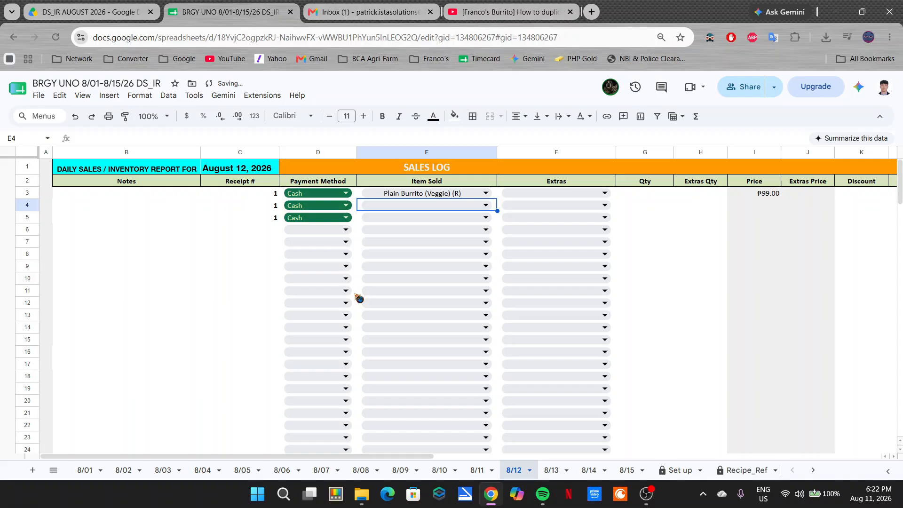
text(Quesa)
key(Tab)
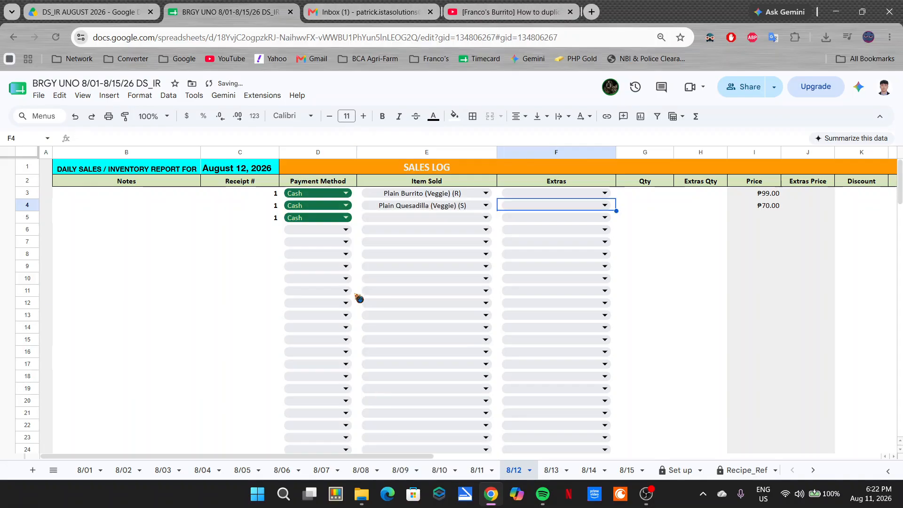
key(Return)
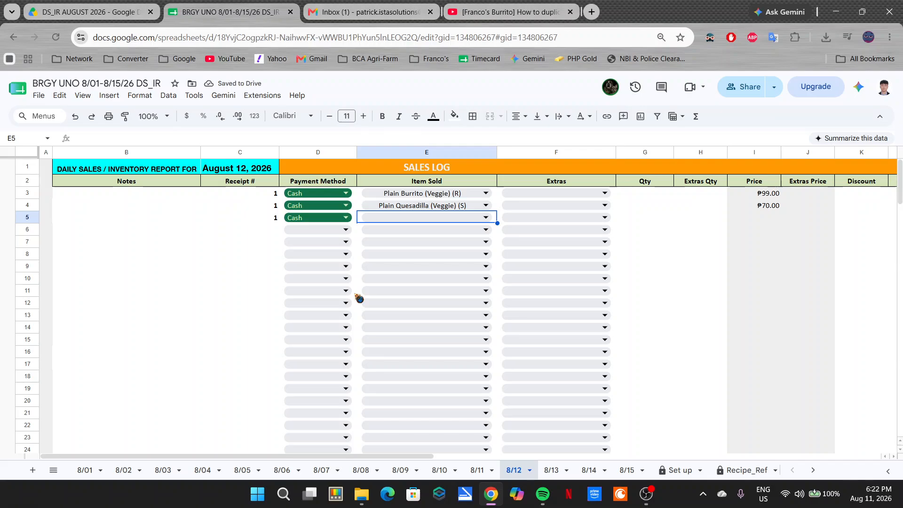
text(Raisin)
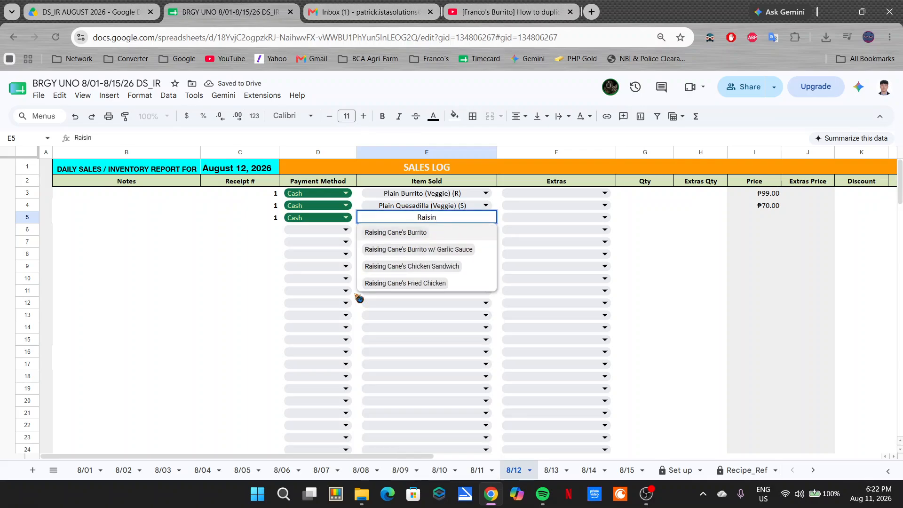
key(Tab)
key(Tab)
Step: Enter a quantity of 1 for the quesadilla and Raising Cane's Burrito rows
key(Up)
key(Up)
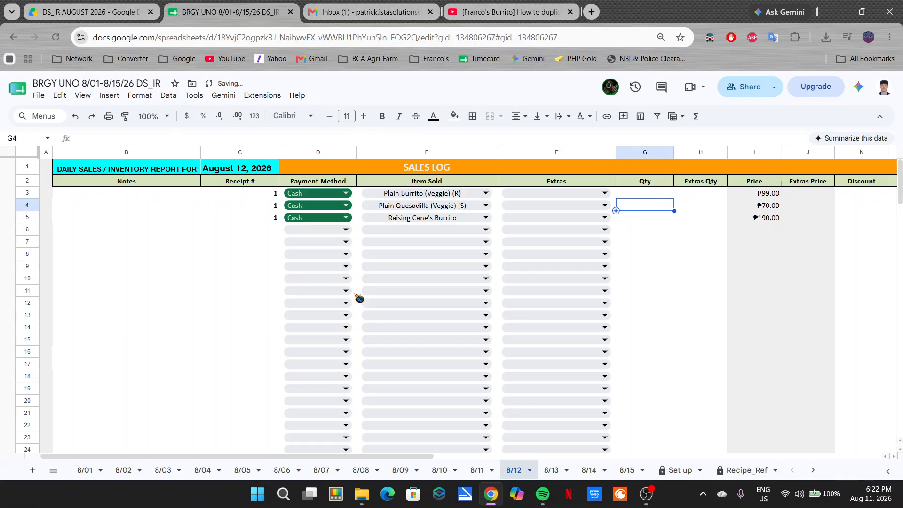
text(1)
key(Return)
text(1)
key(Return)
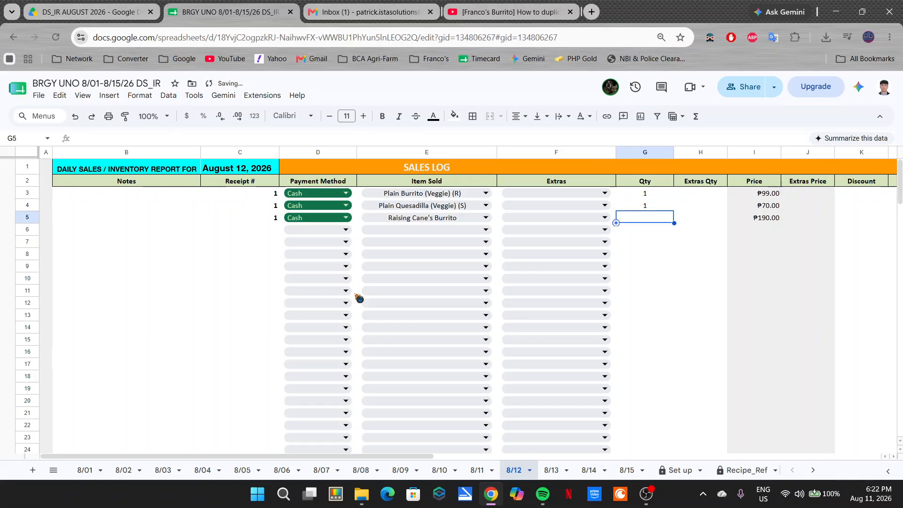
text(1)
key(Tab)
Step: Review the entered sales rows and the Price column's lookup formula
key(Left)
key(Left)
key(Left)
key(Left)
key(Left)
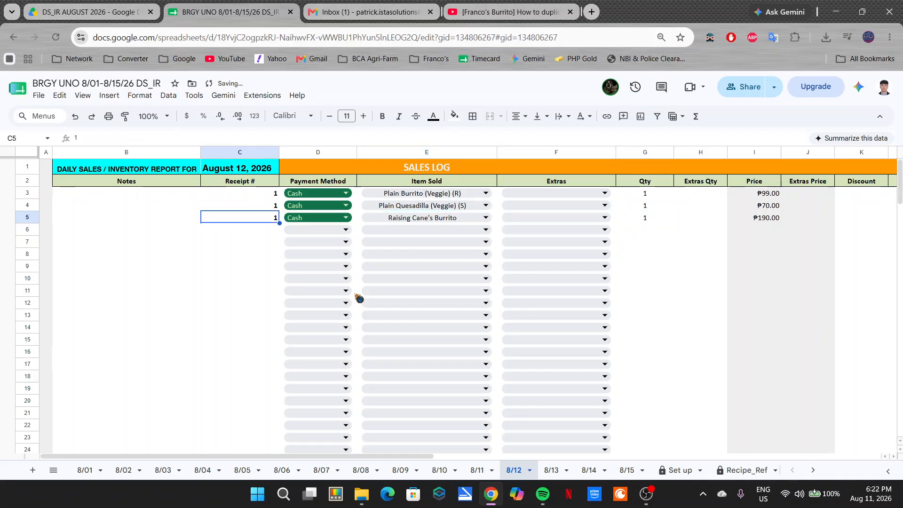
key(Right)
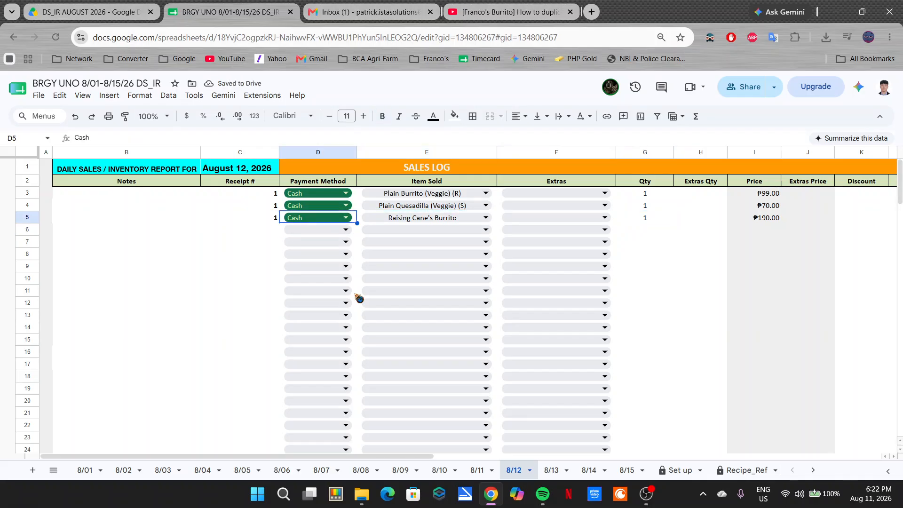
key(Right)
key(Up)
key(Up)
key(Right)
key(Right)
key(Right)
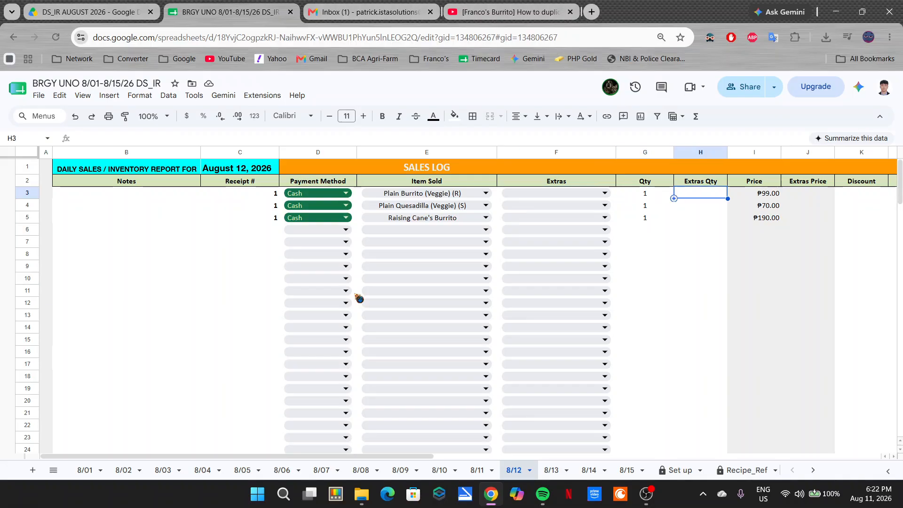
key(Right)
key(Right)
key(Right)
key(Right)
key(Right)
key(Left)
key(Left)
key(Left)
key(Left)
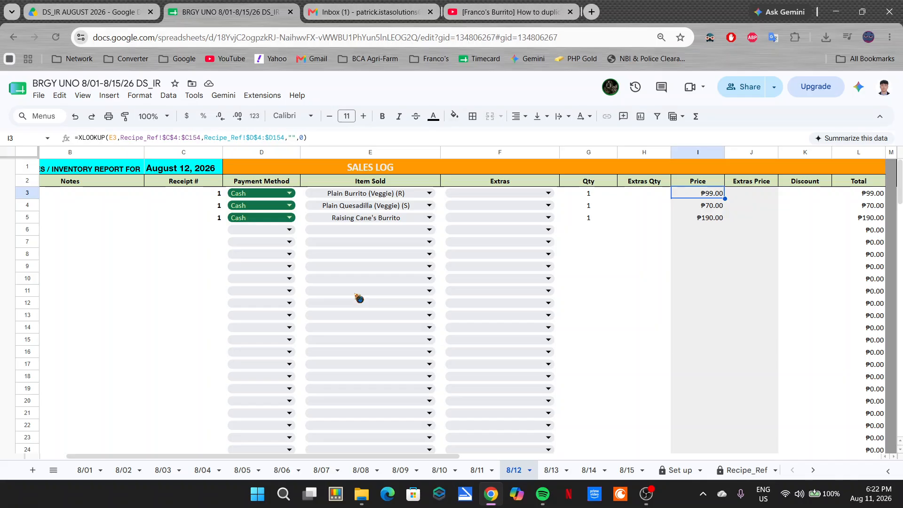
key(Left)
key(Left)
key(Left)
key(Left)
key(Left)
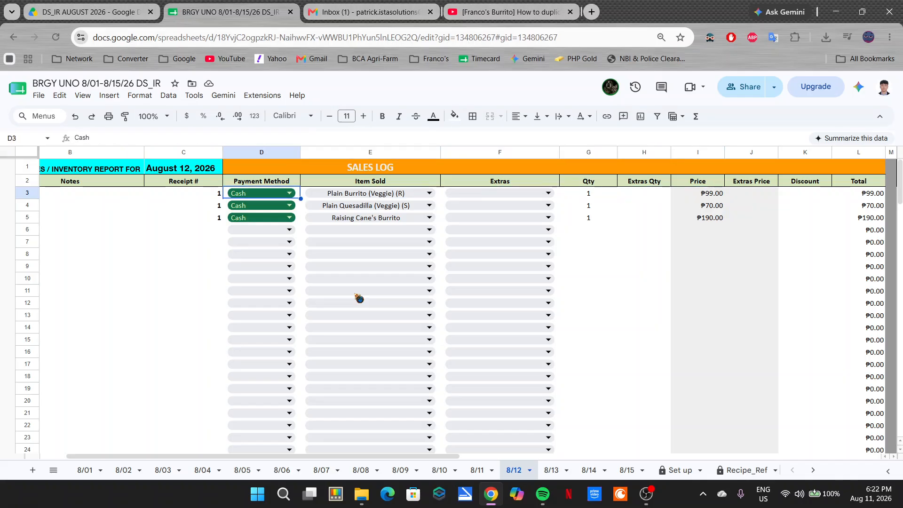
Step: Compare the Price and Extras Price lookup formulas on the 8/12 sheet with those on the 8/13 sheet
key(Right)
key(Down)
key(Down)
key(Right)
key(Right)
key(Right)
key(Right)
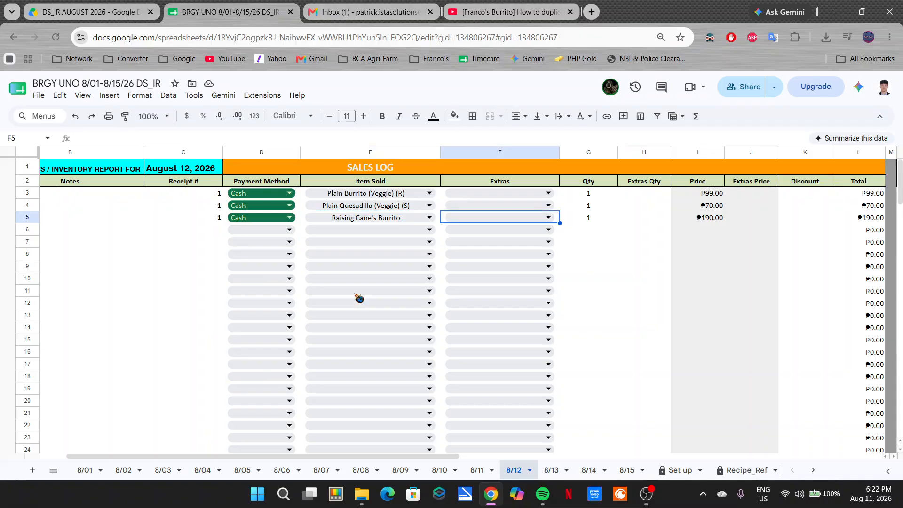
key(Up)
key(Up)
key(Right)
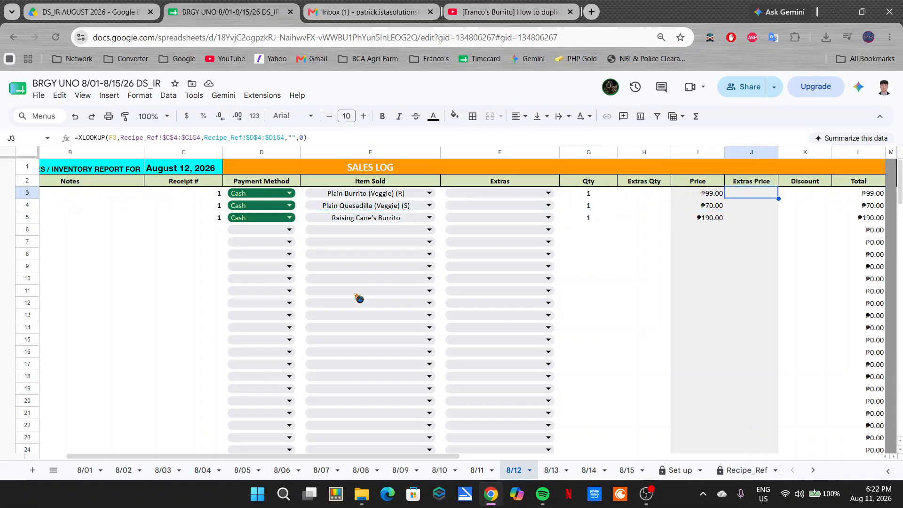
key(Left)
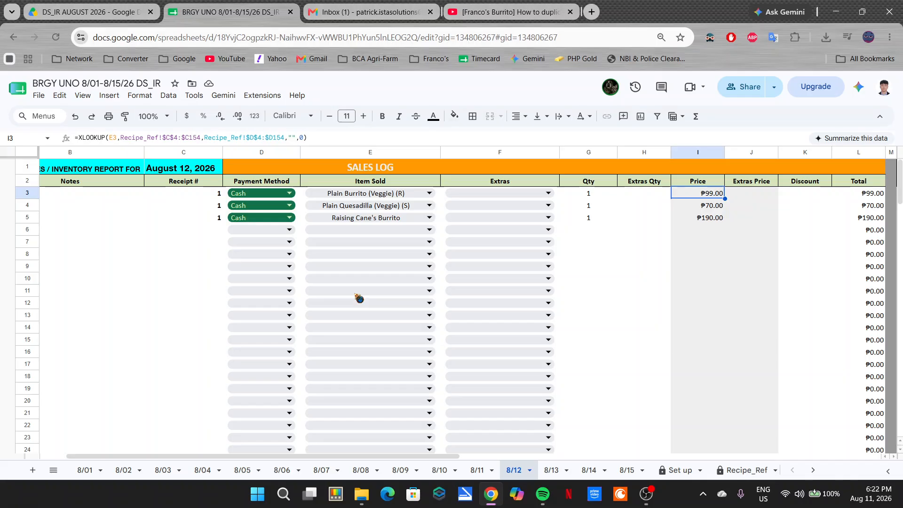
drag(665, 184, 808, 247)
click(708, 206)
click(713, 194)
click(552, 470)
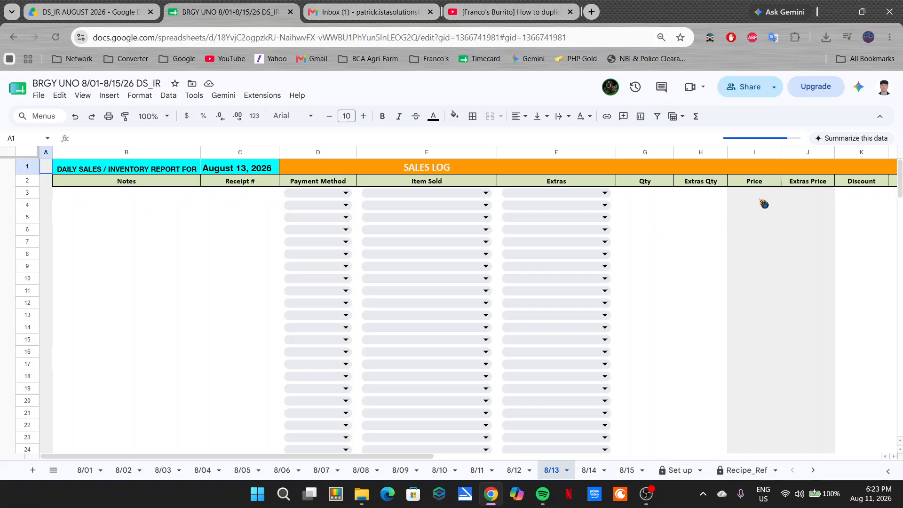
click(761, 198)
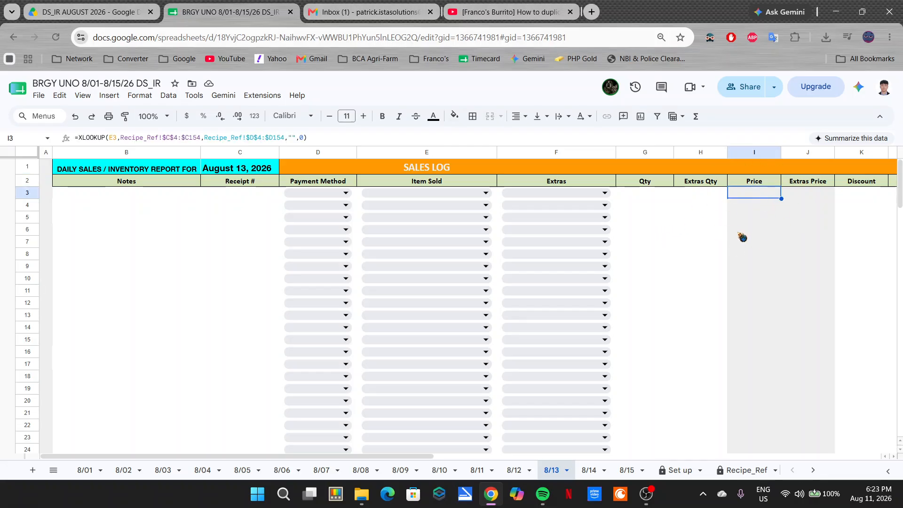
click(514, 470)
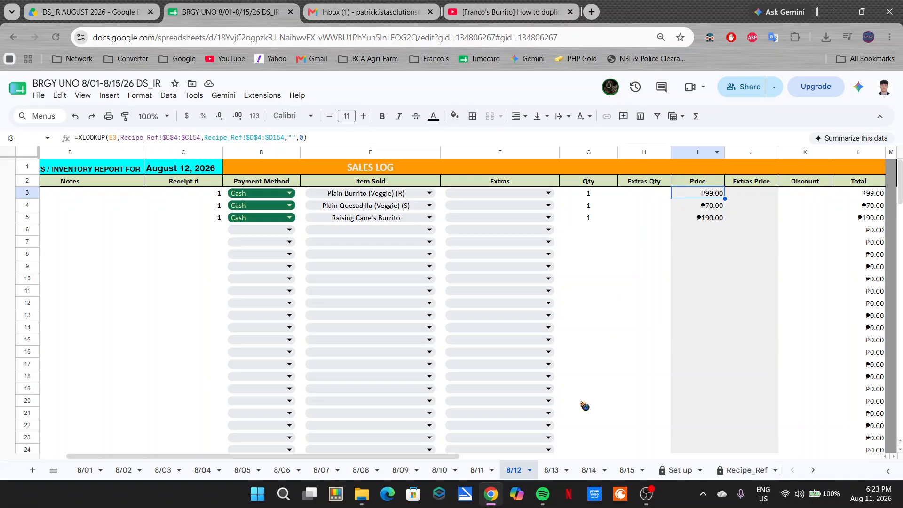
click(543, 470)
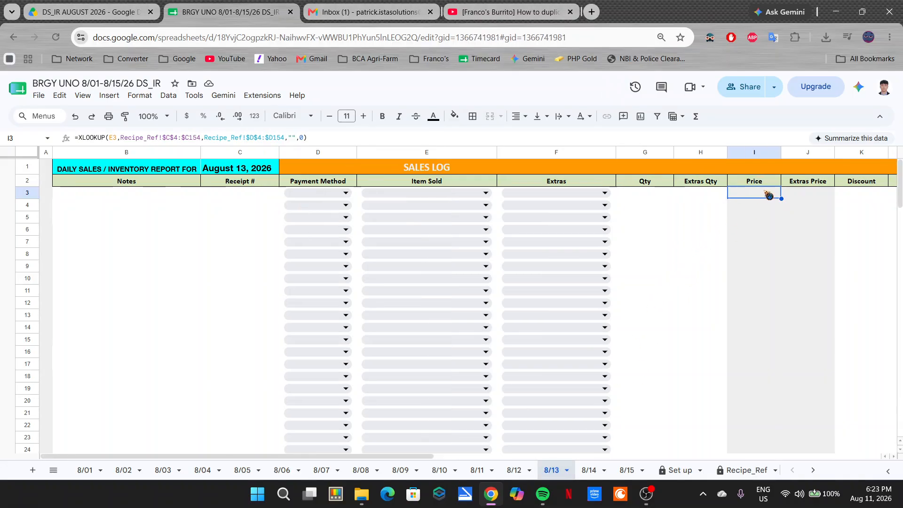
click(517, 470)
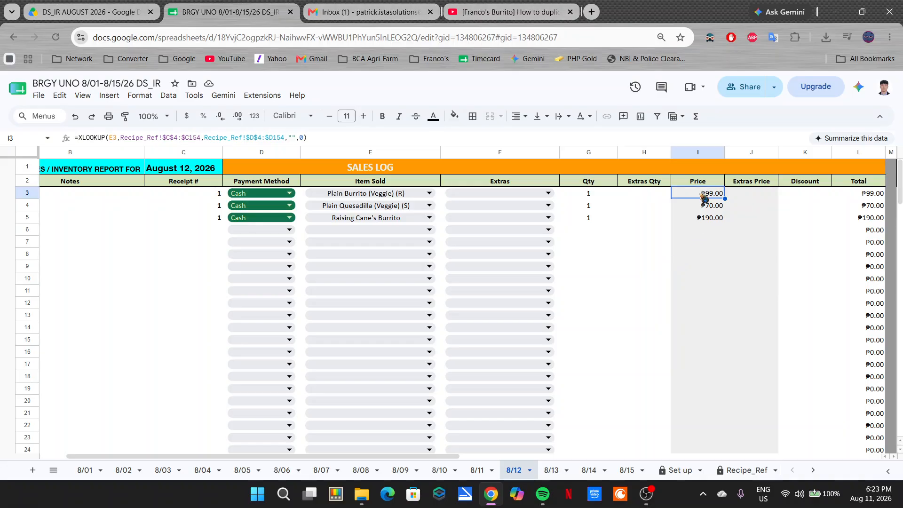
Step: Try pasting values only over the Price and Extras Price range I3:J241, then undo the paste
drag(704, 198, 754, 202)
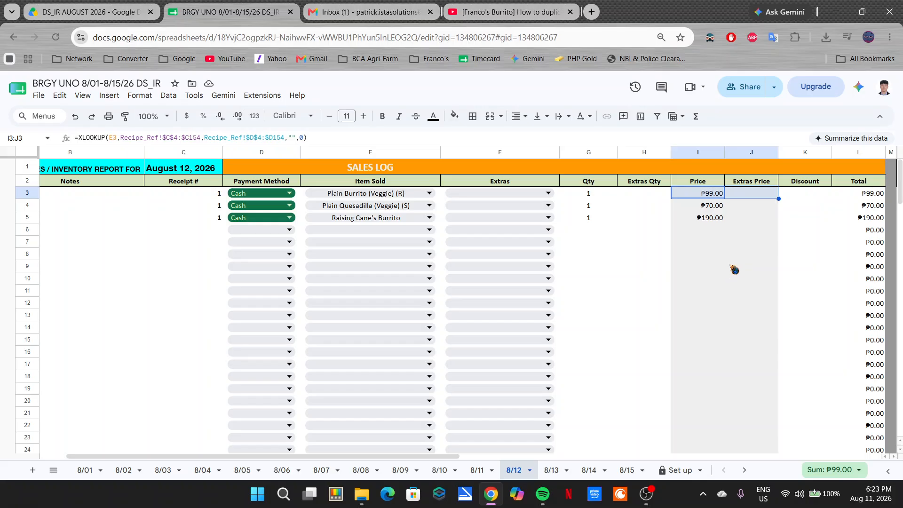
key(Left)
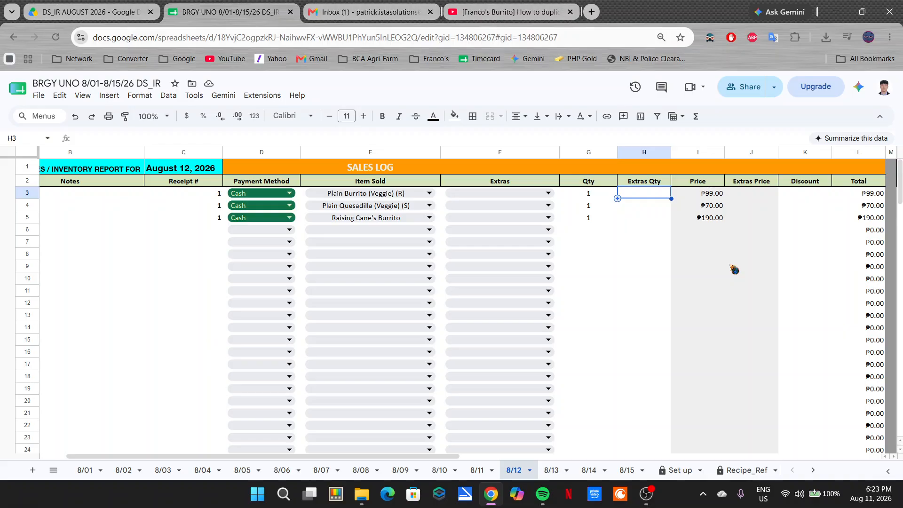
key(Right)
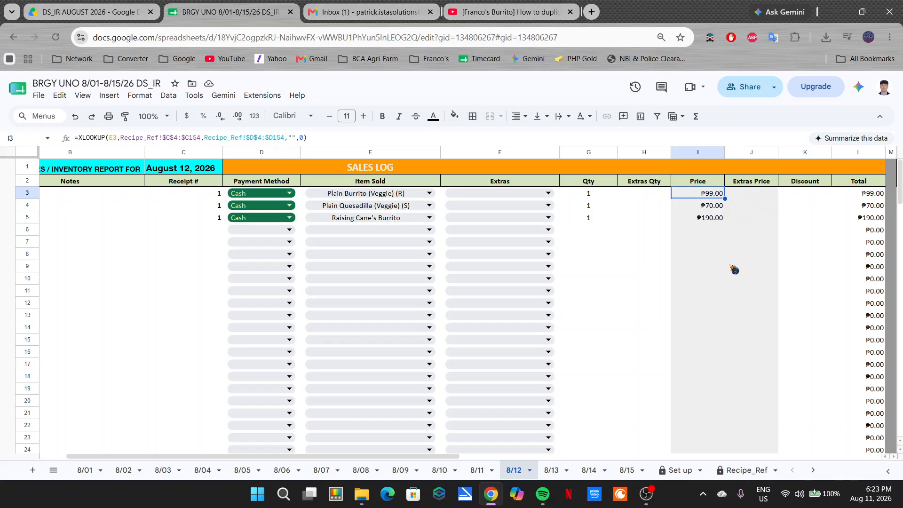
key(shift+Right)
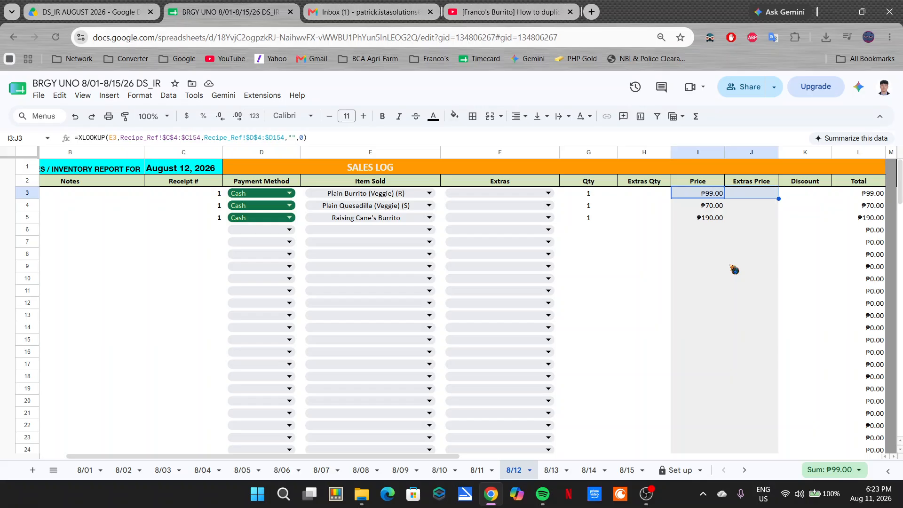
key(ctrl+shift+Down)
key(shift+Up)
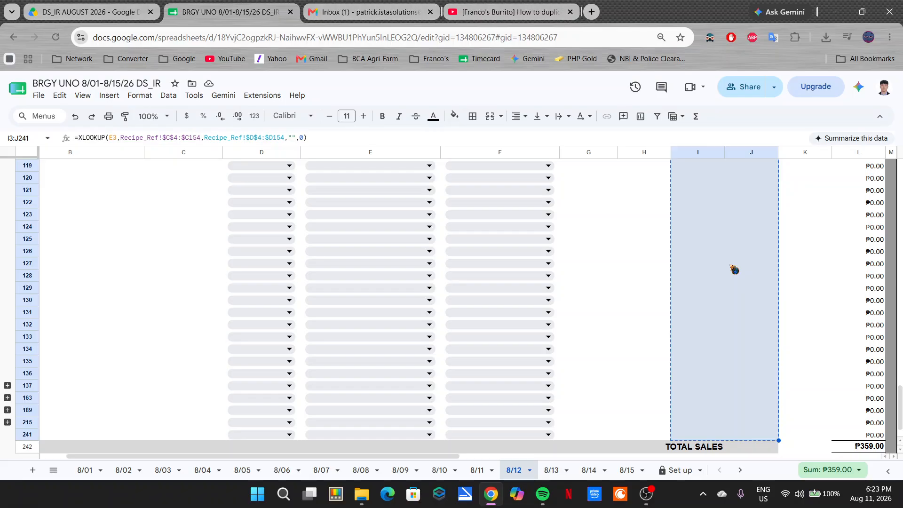
key(ctrl+shift+v)
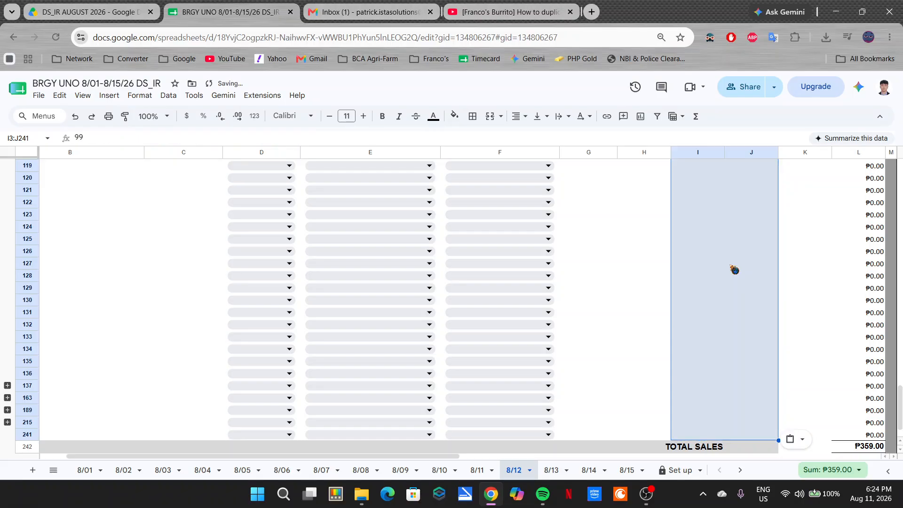
scroll(734, 269, up, 20)
click(710, 245)
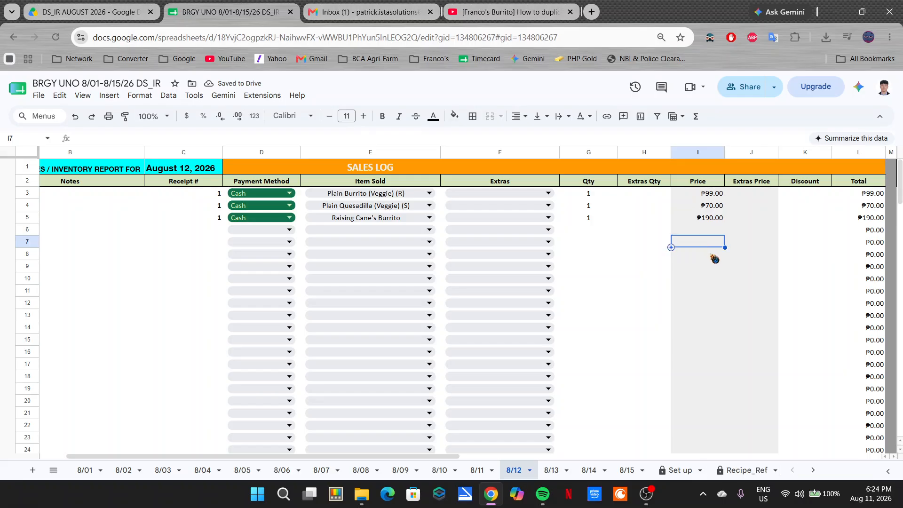
key(Up)
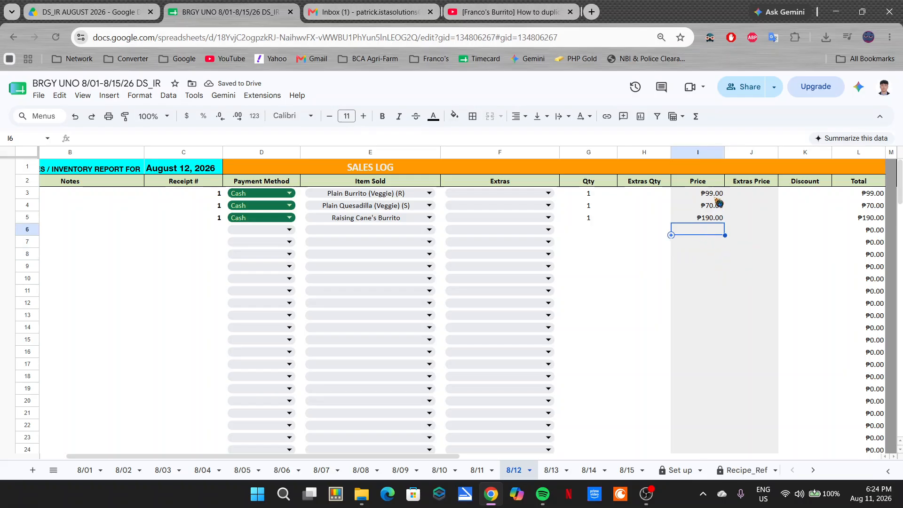
key(Up)
key(Up)
key(Up)
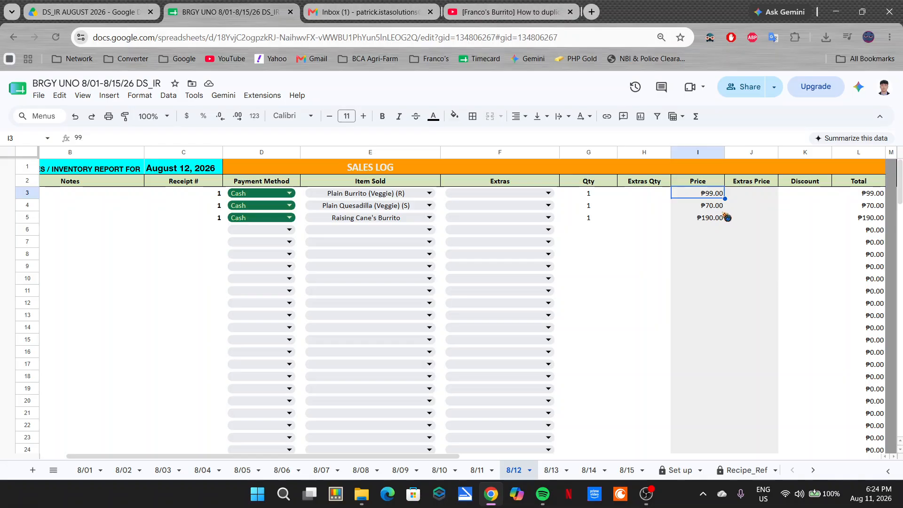
key(ctrl+z)
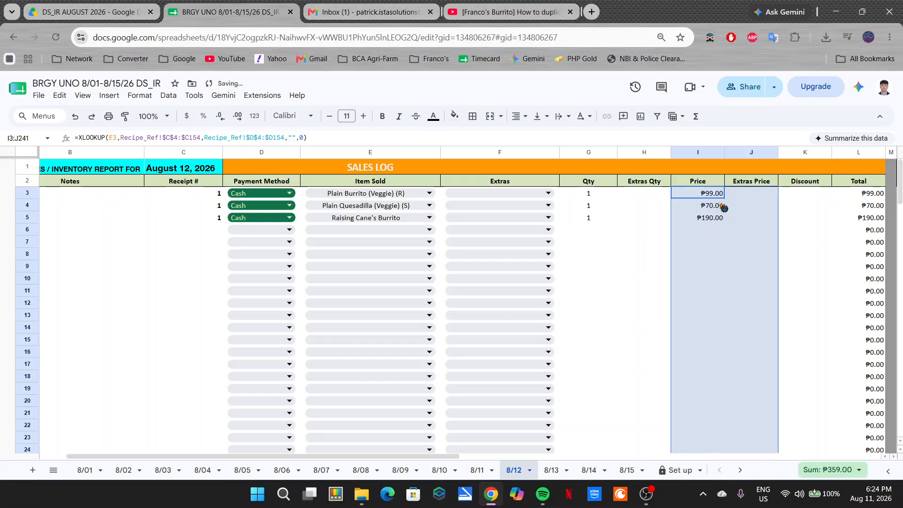
Step: Reopen the first row's Price formula without changing it and check the 8/13 sheet again
click(711, 194)
drag(288, 137, 69, 148)
click(609, 220)
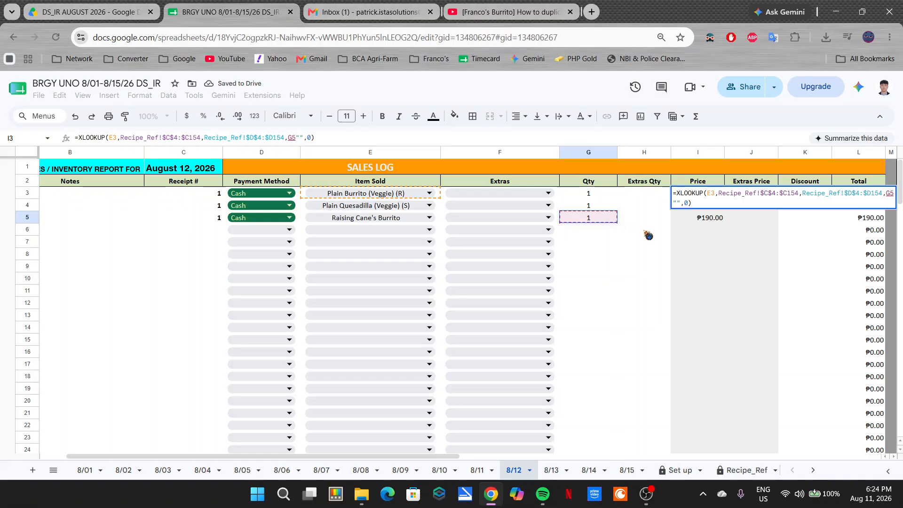
key(Escape)
click(751, 231)
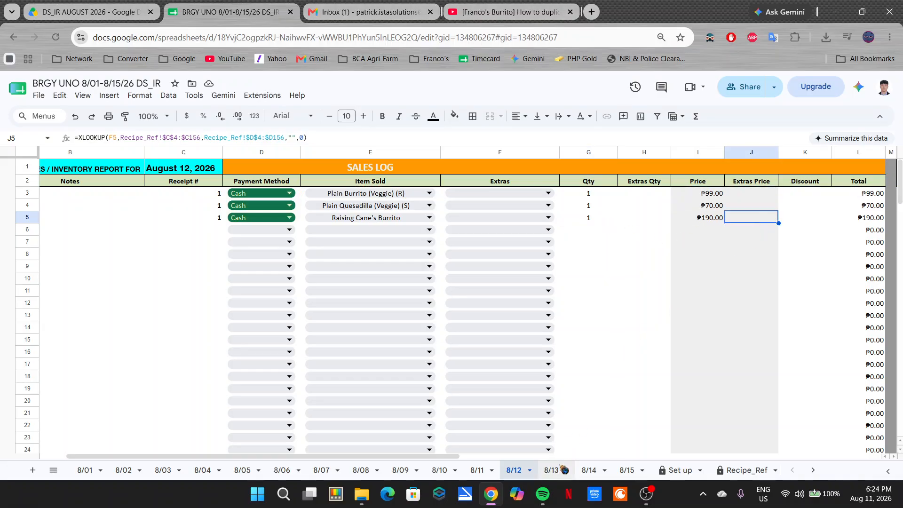
click(560, 470)
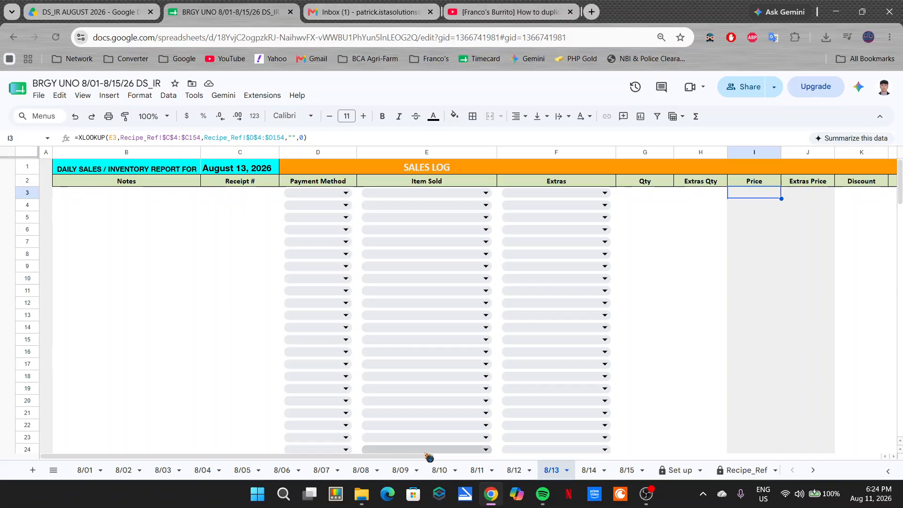
click(514, 470)
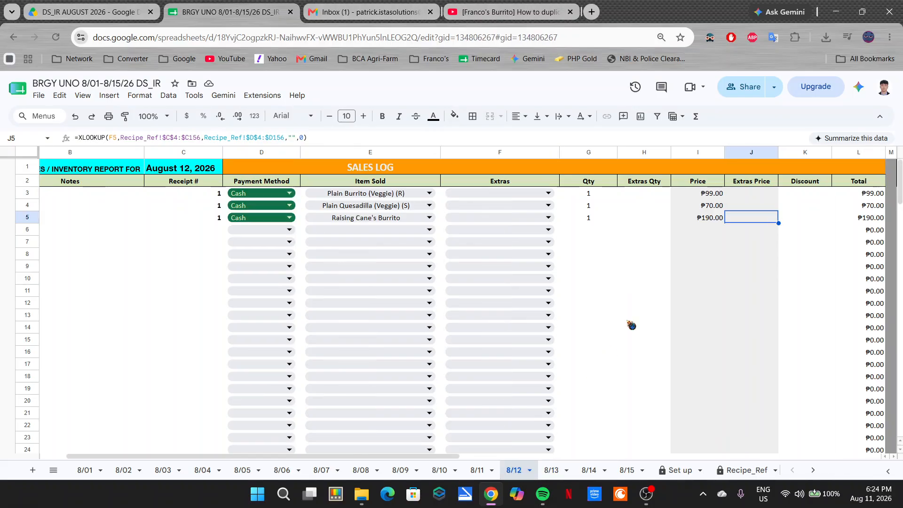
click(706, 196)
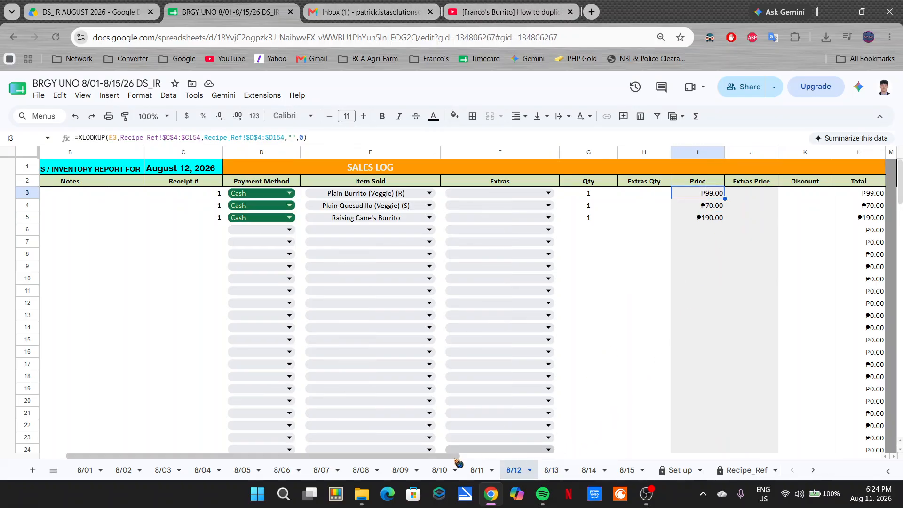
Step: Examine the Transaction Volume by Payment Type counts and their formula below the inventory table
drag(456, 457, 871, 430)
scroll(490, 313, down, 18)
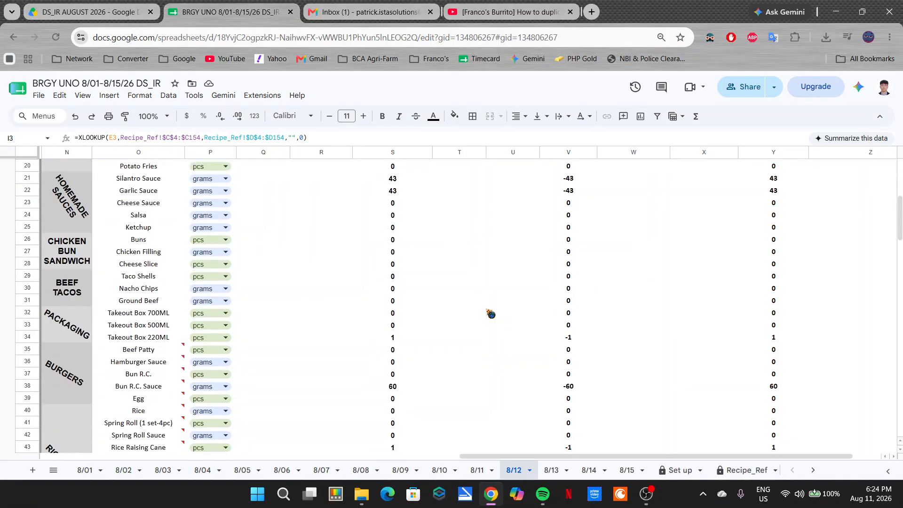
scroll(490, 312, down, 5)
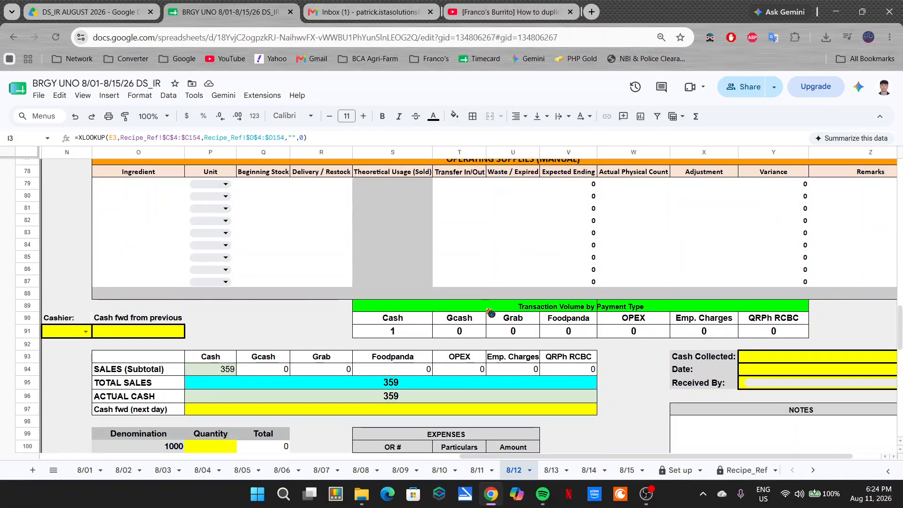
scroll(490, 312, up, 2)
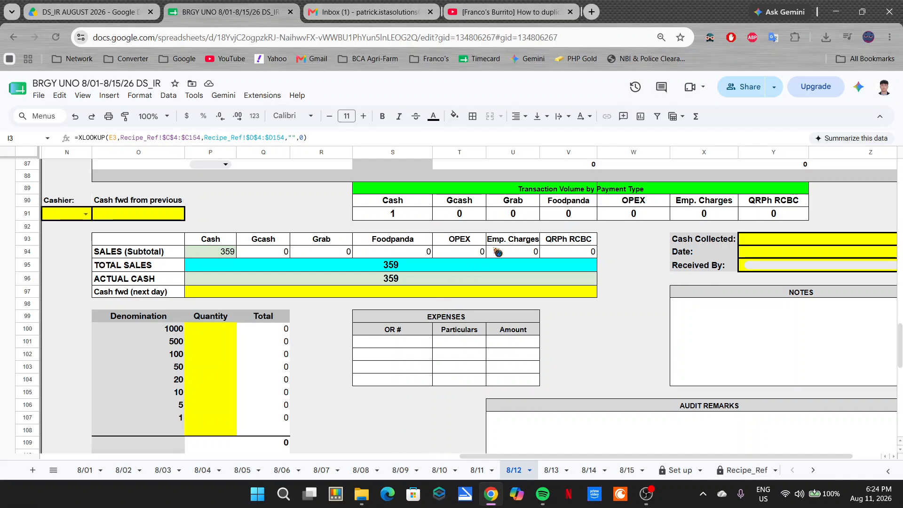
click(583, 191)
click(439, 202)
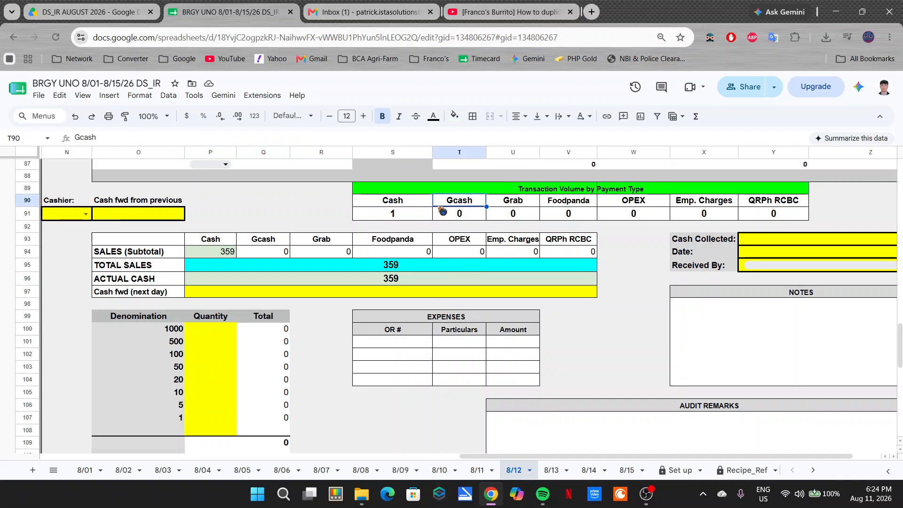
drag(396, 213, 752, 214)
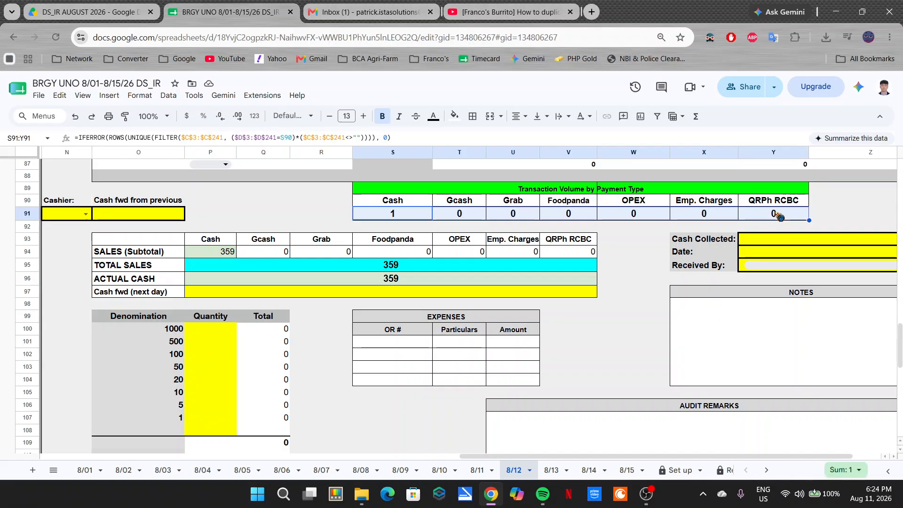
click(407, 217)
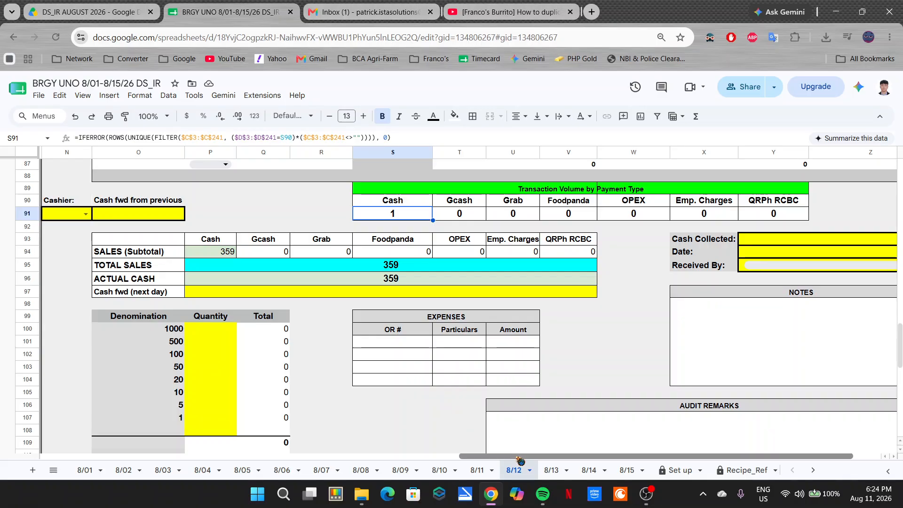
Step: Start a new sales row with receipt number 2 and the Cash payment method
scroll(203, 318, left, 15)
scroll(203, 319, up, 20)
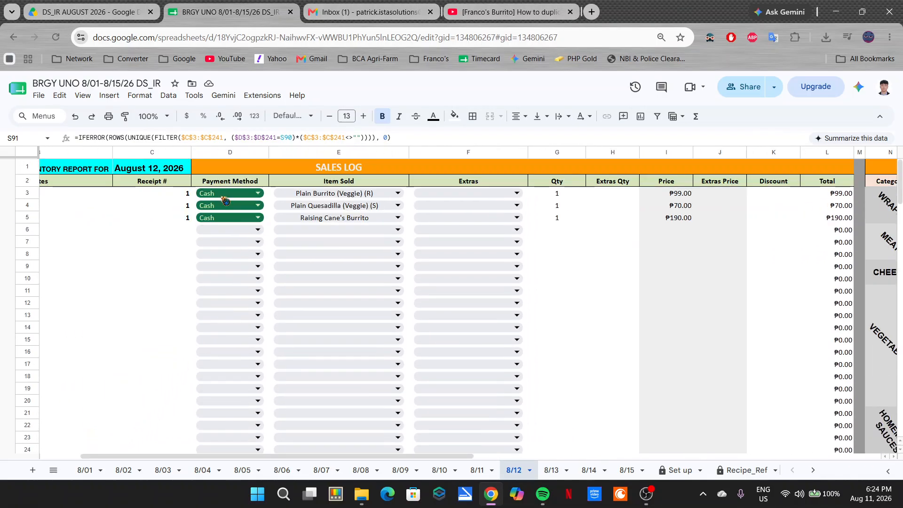
drag(183, 193, 188, 217)
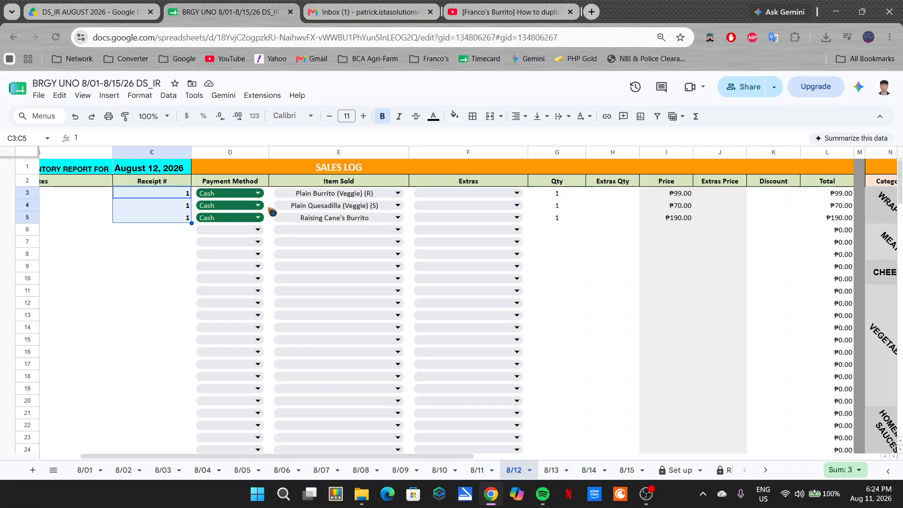
click(187, 231)
text(2)
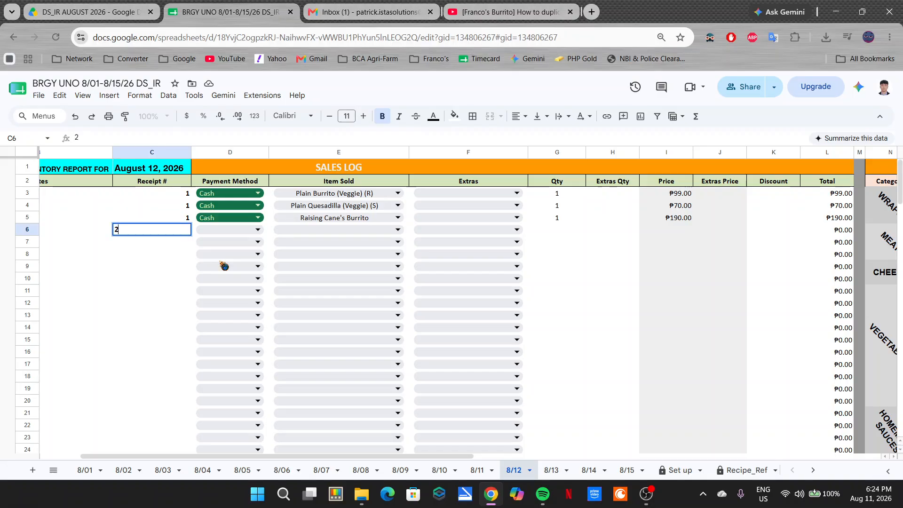
key(Tab)
text(Cas)
key(Tab)
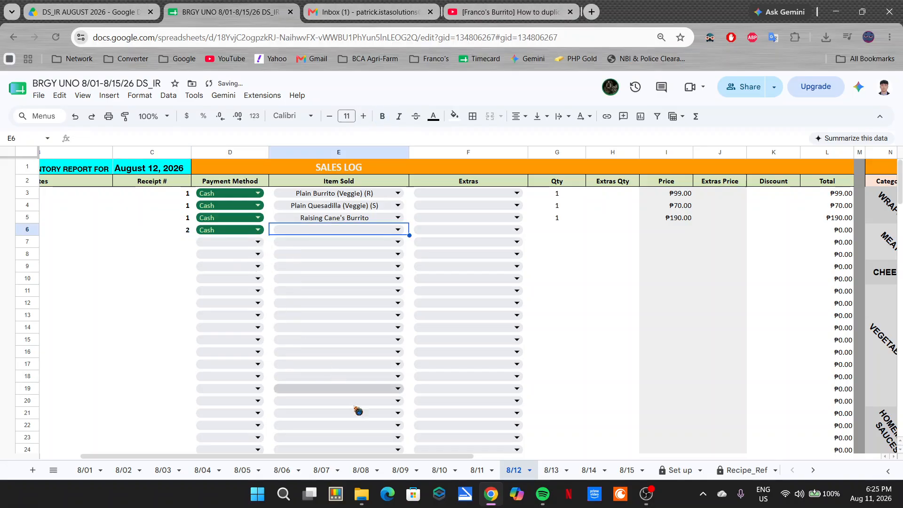
Step: Review the payment-type transaction counts and sales totals in the summary area
drag(402, 455, 674, 457)
scroll(350, 328, down, 15)
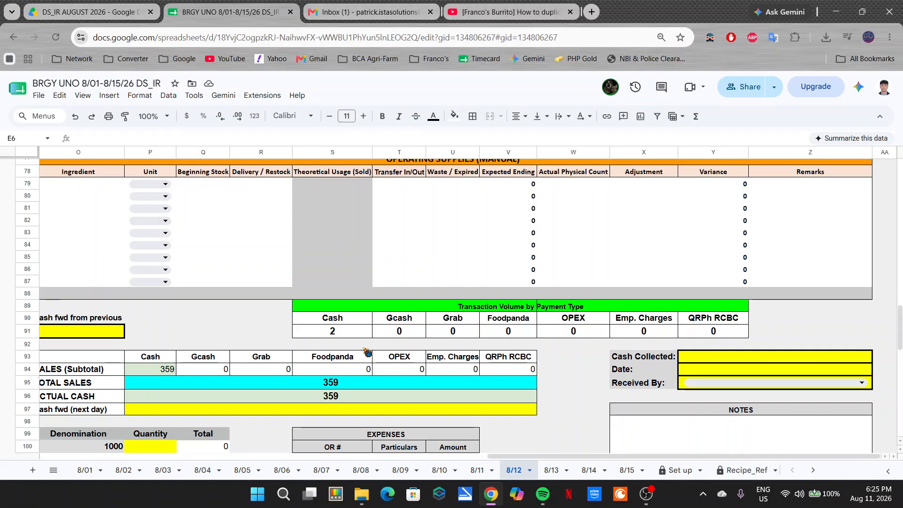
drag(558, 457, 489, 457)
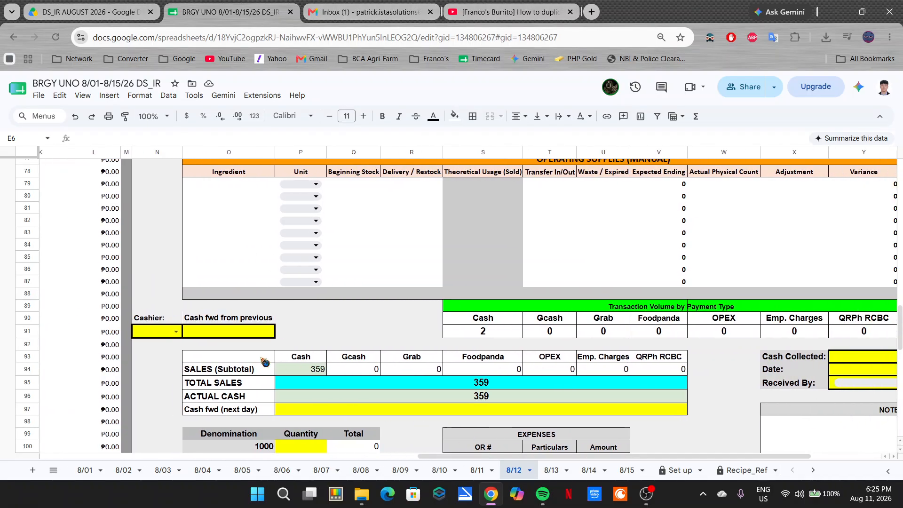
Step: Compare the cashier and cash-forward summary area on the 8/11 sheet with the 8/12 sheet
click(240, 343)
click(237, 337)
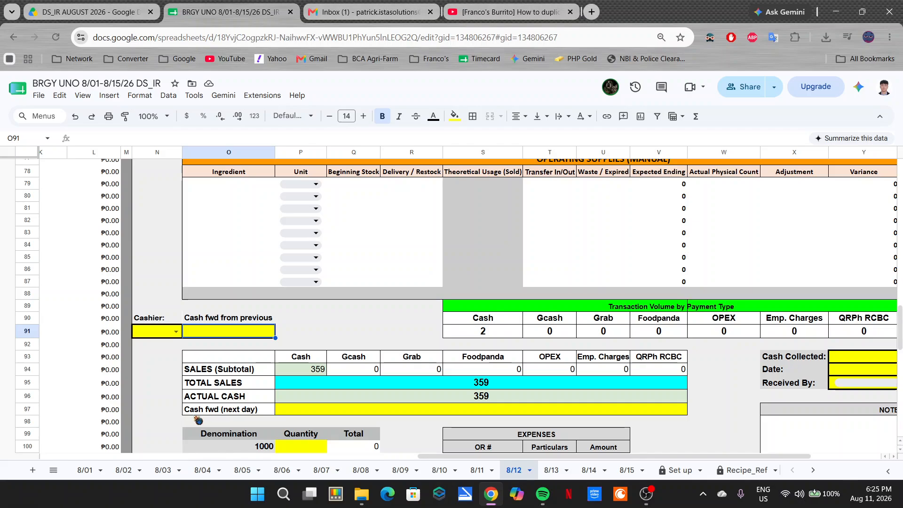
click(484, 475)
click(420, 450)
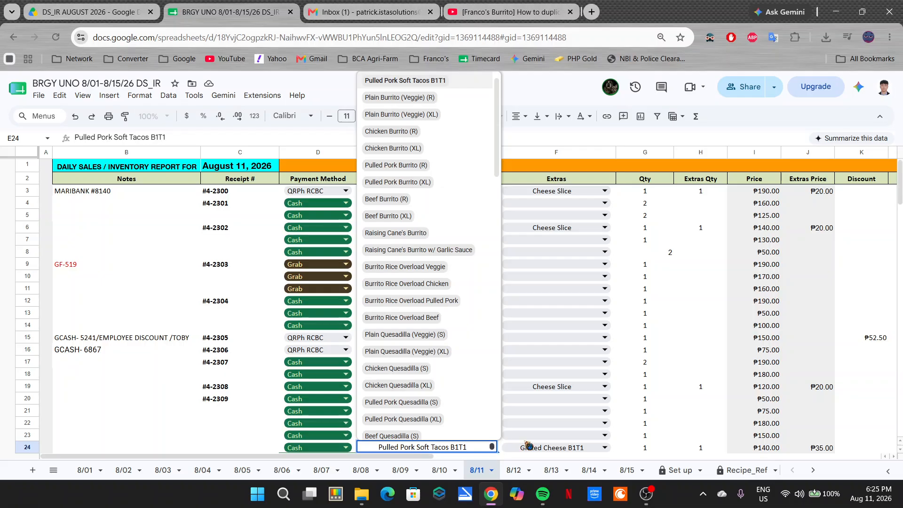
click(645, 399)
scroll(682, 410, right, 10)
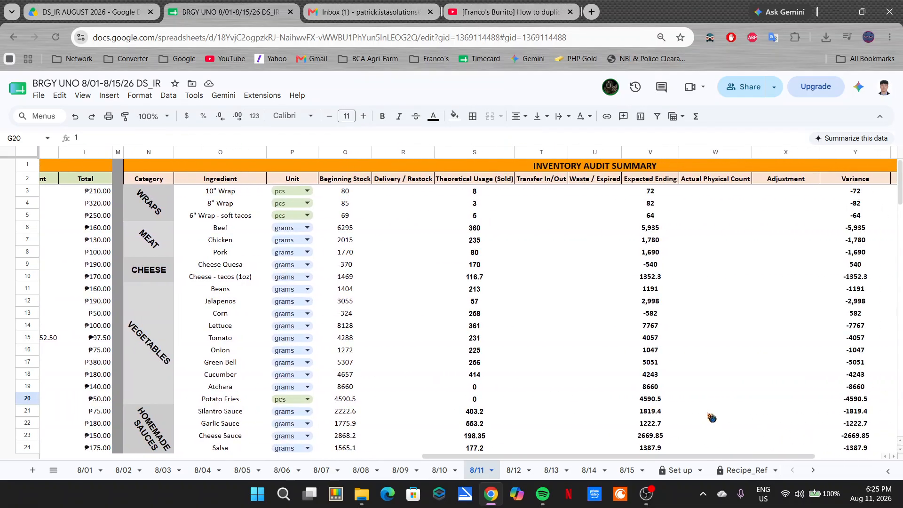
scroll(712, 418, down, 20)
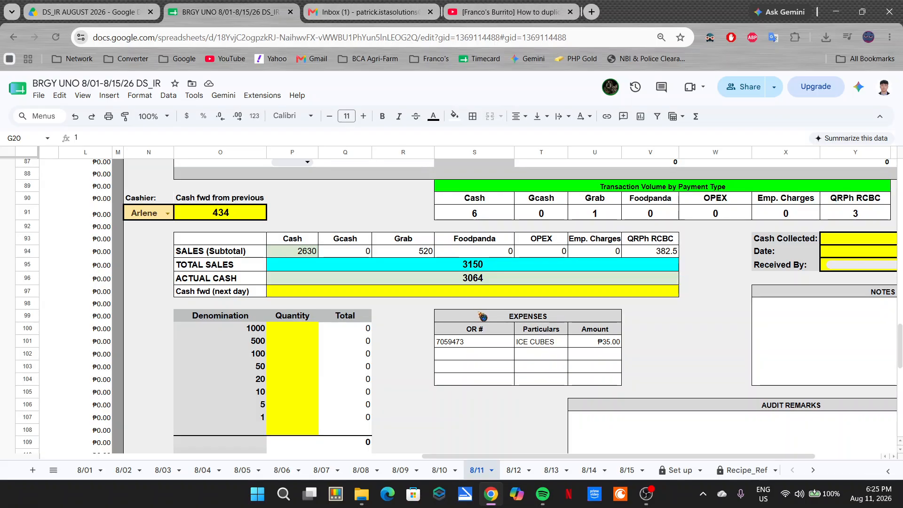
click(515, 468)
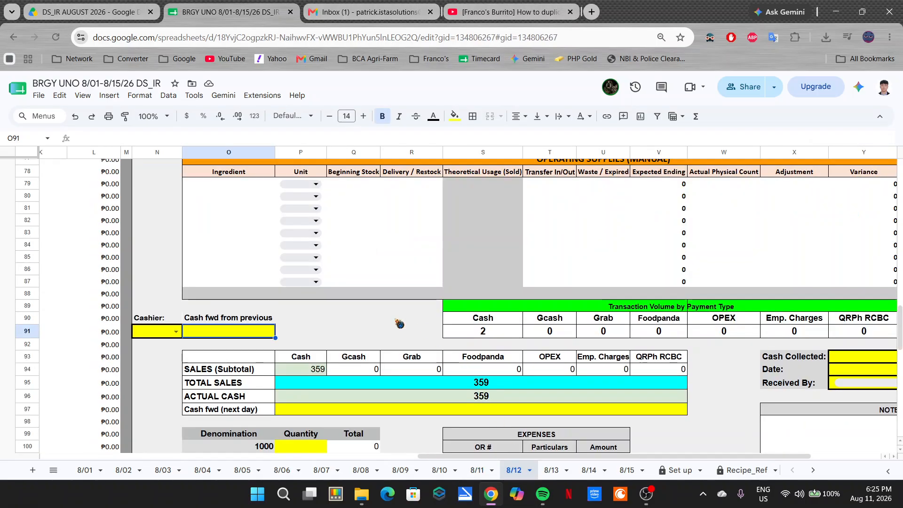
Step: Inspect the cashier options and the formulas behind the sales subtotals, total sales and actual cash cells
click(176, 333)
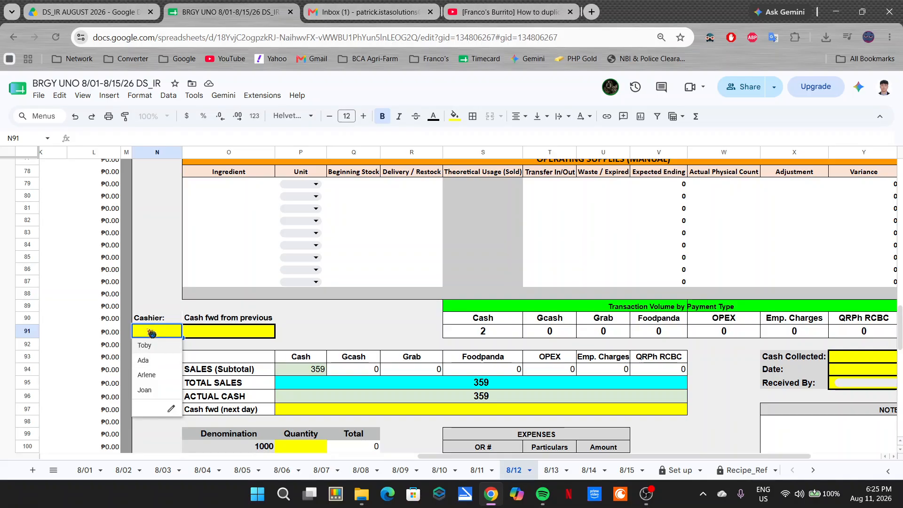
click(312, 323)
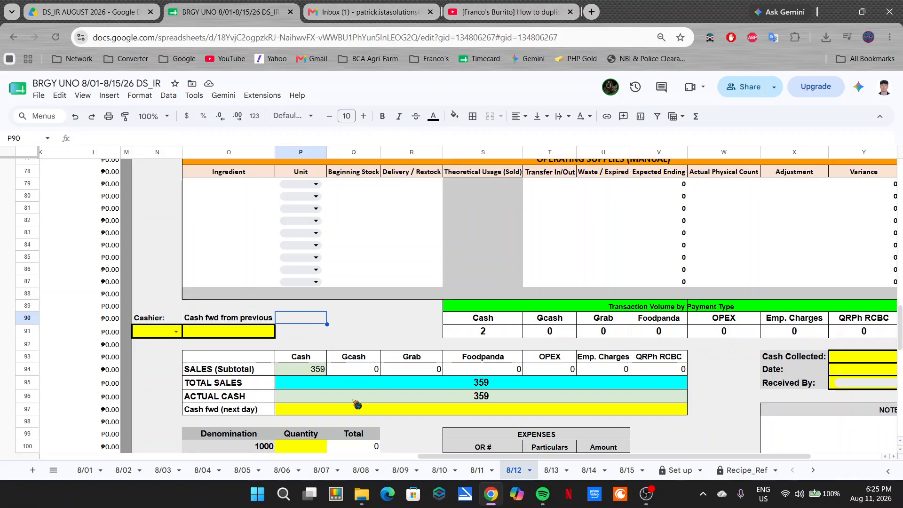
drag(317, 370, 677, 370)
click(321, 368)
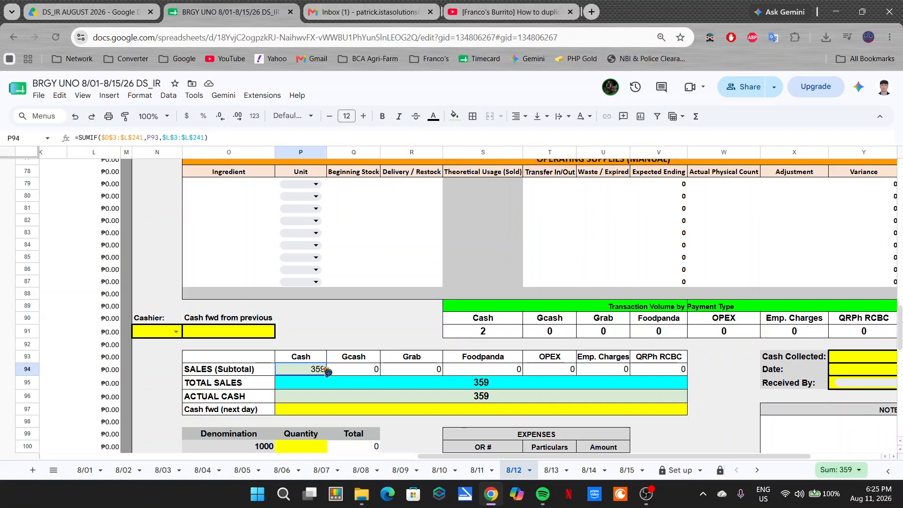
key(Right)
key(Right)
key(Right)
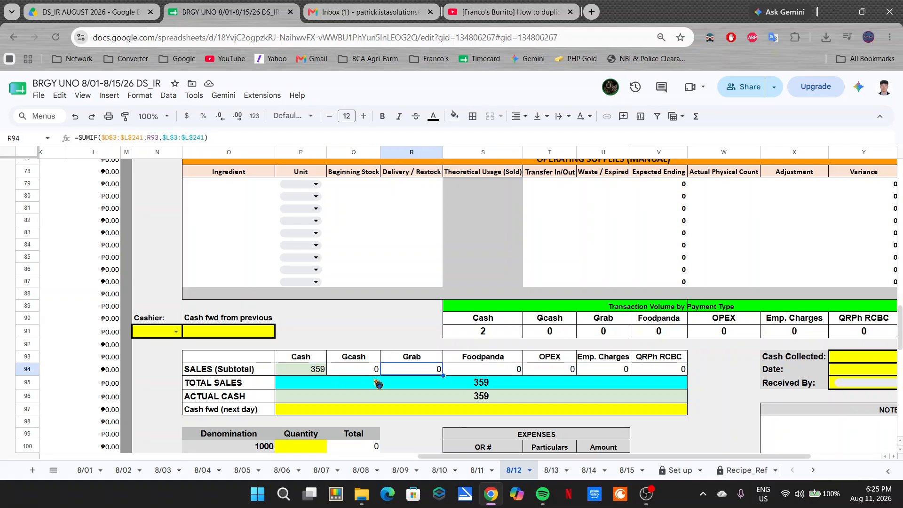
key(Right)
key(Right)
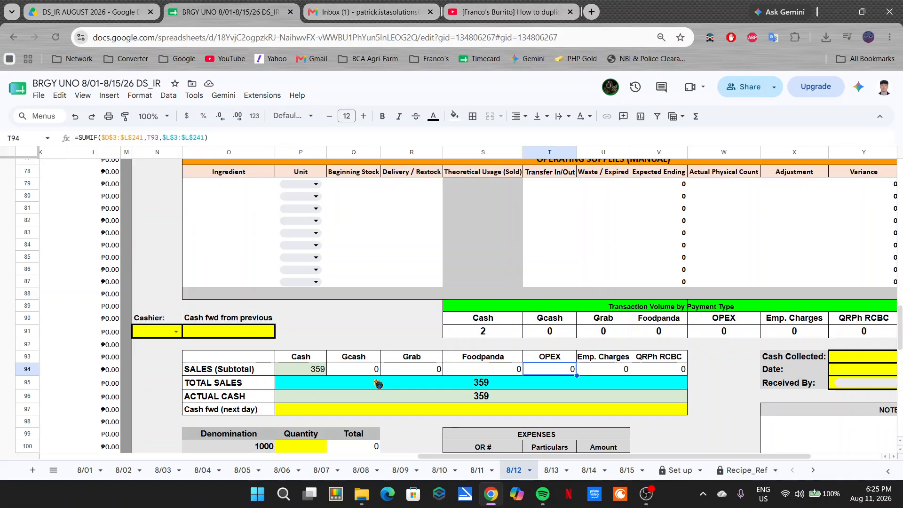
key(Right)
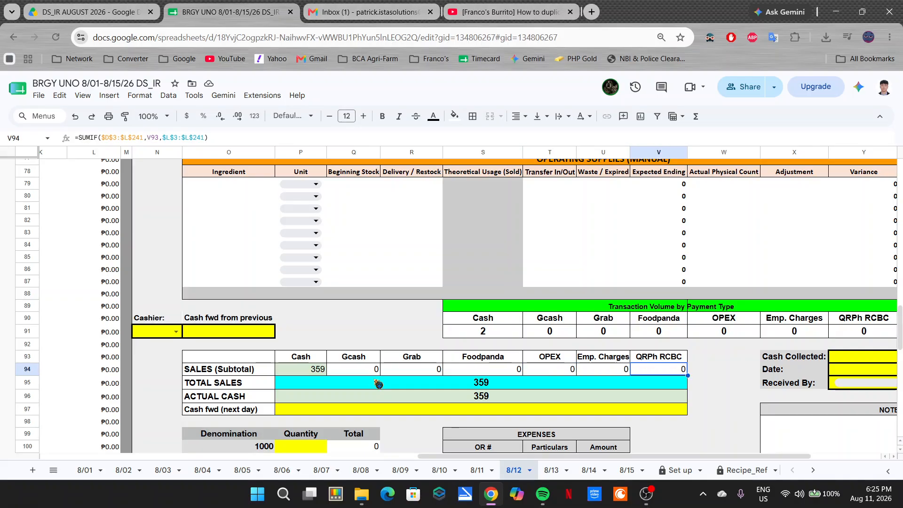
key(Left)
key(Left)
key(Left)
key(Left)
key(Left)
key(Left)
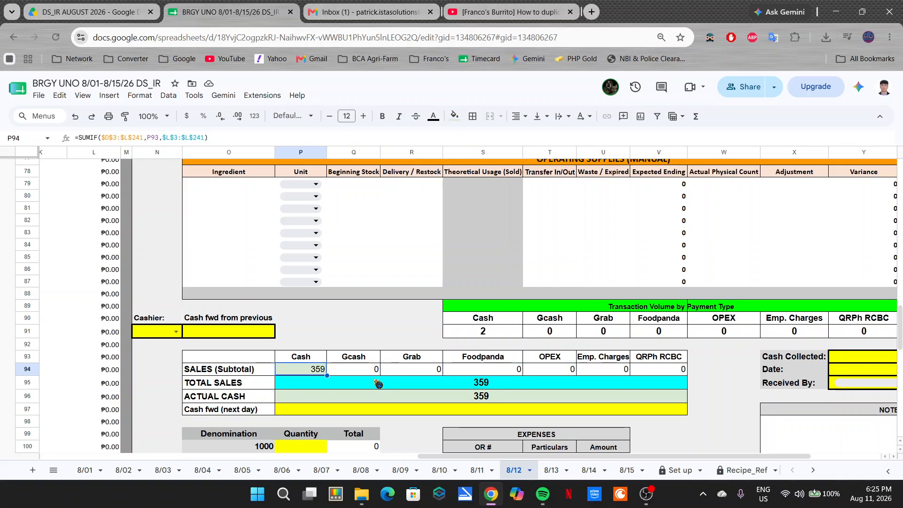
key(Right)
key(Right)
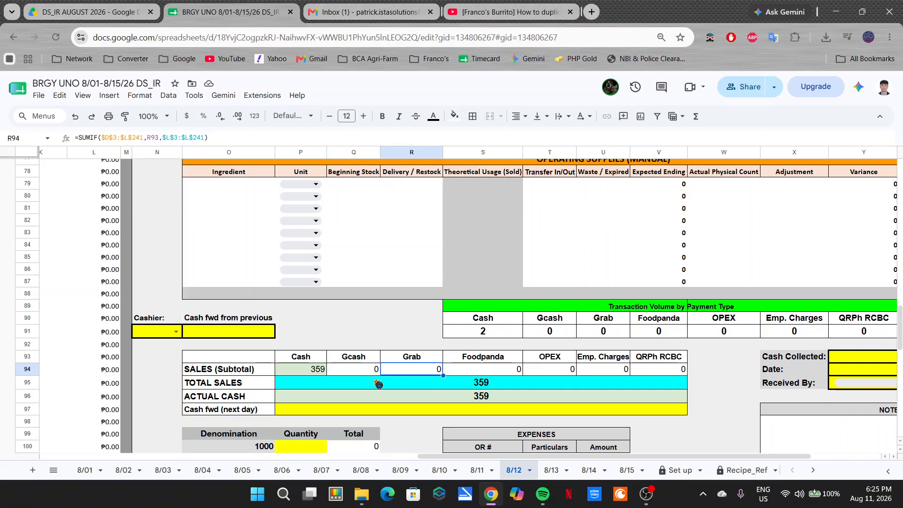
key(Right)
key(Right)
key(Right)
key(Right)
key(Right)
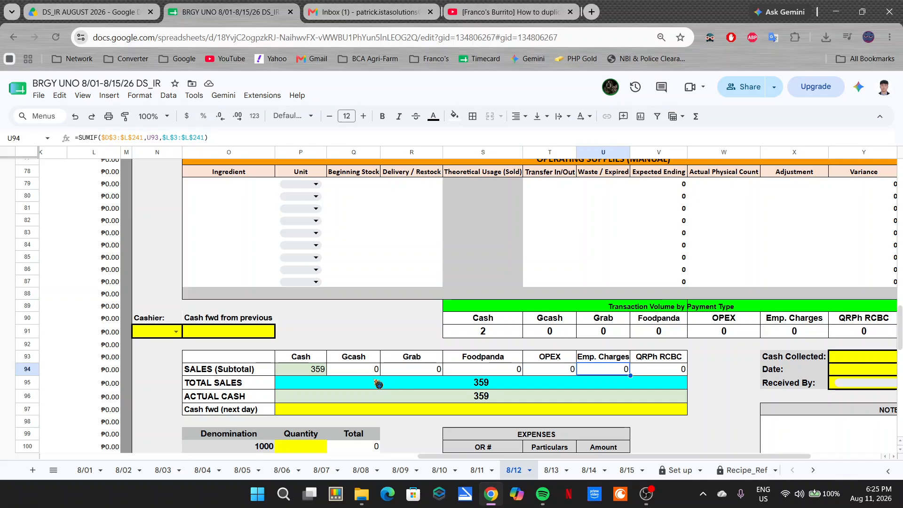
key(Left)
key(Left)
key(Left)
key(Left)
key(Left)
key(Left)
key(Left)
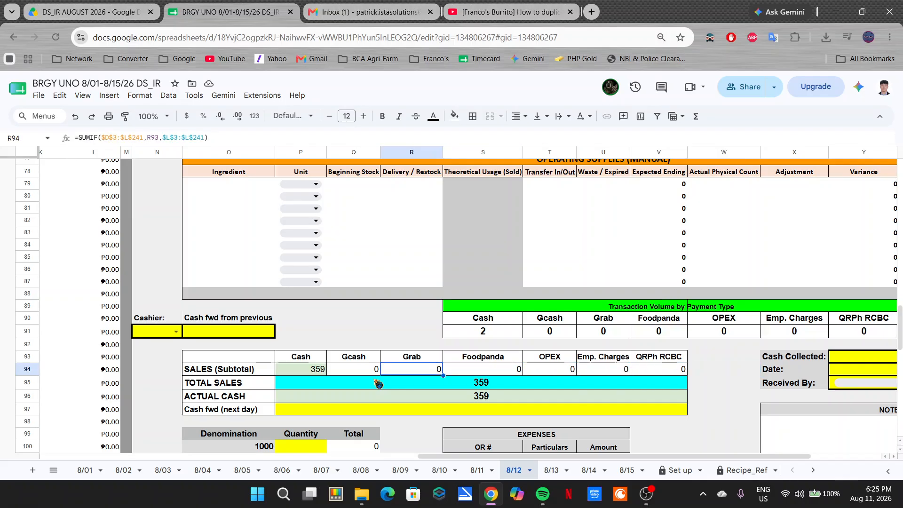
key(Down)
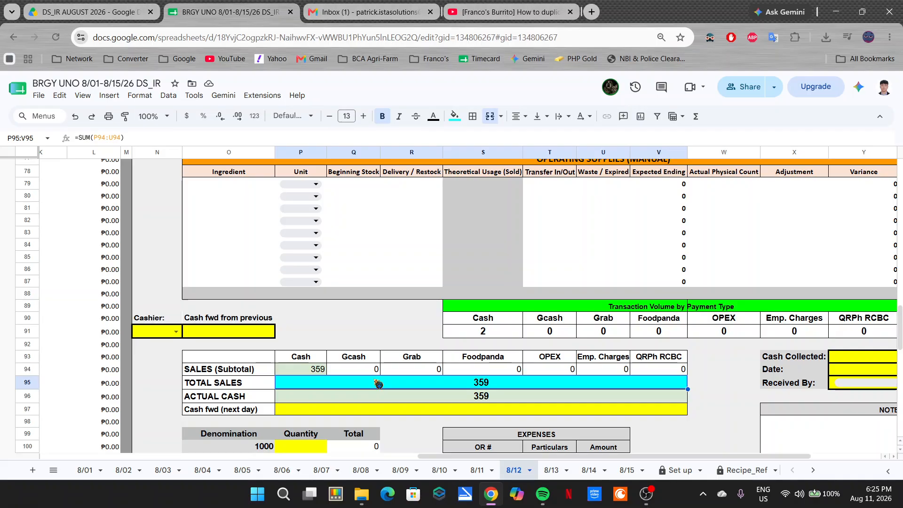
key(Down)
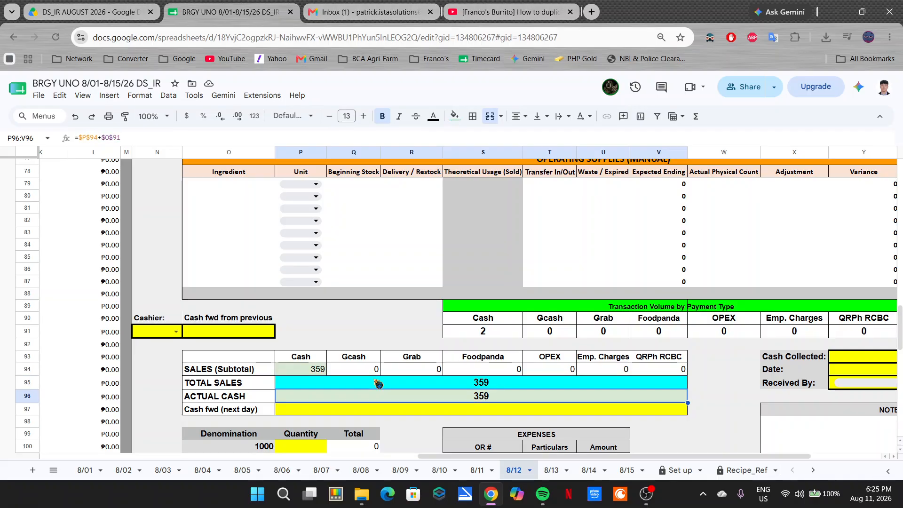
key(Down)
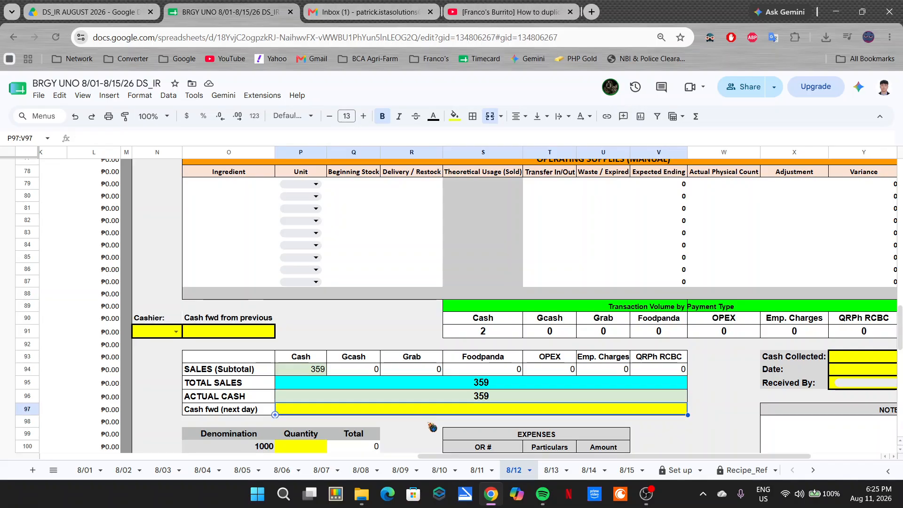
Step: Check the Cash Collected, Date and Received By fields, including the Received By options
scroll(477, 463, right, 1)
scroll(477, 463, right, 3)
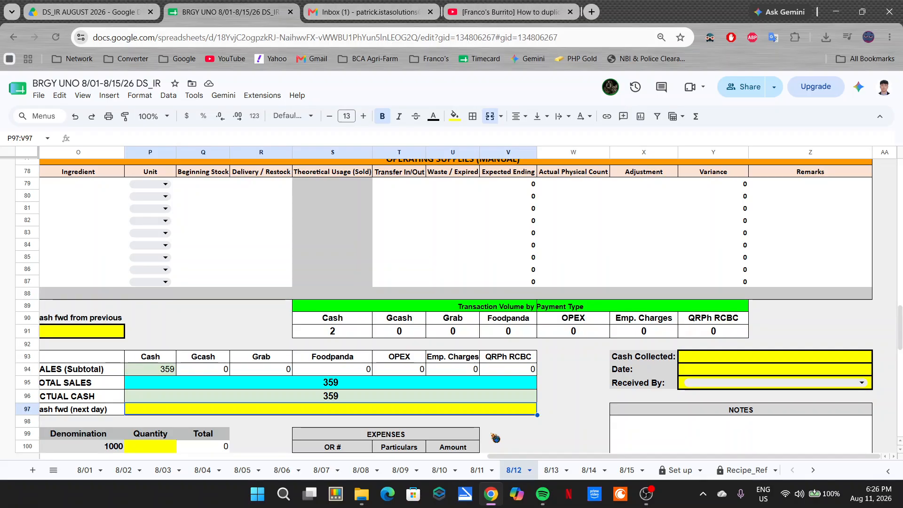
click(691, 360)
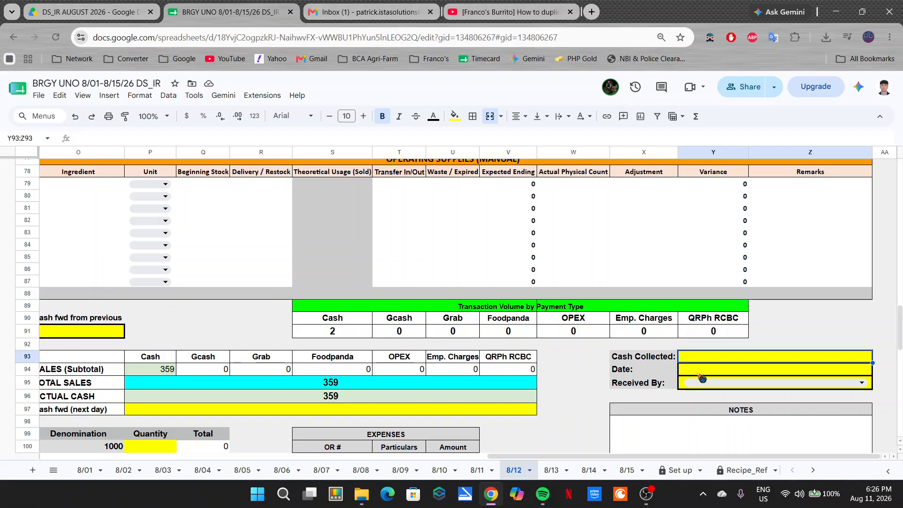
click(699, 374)
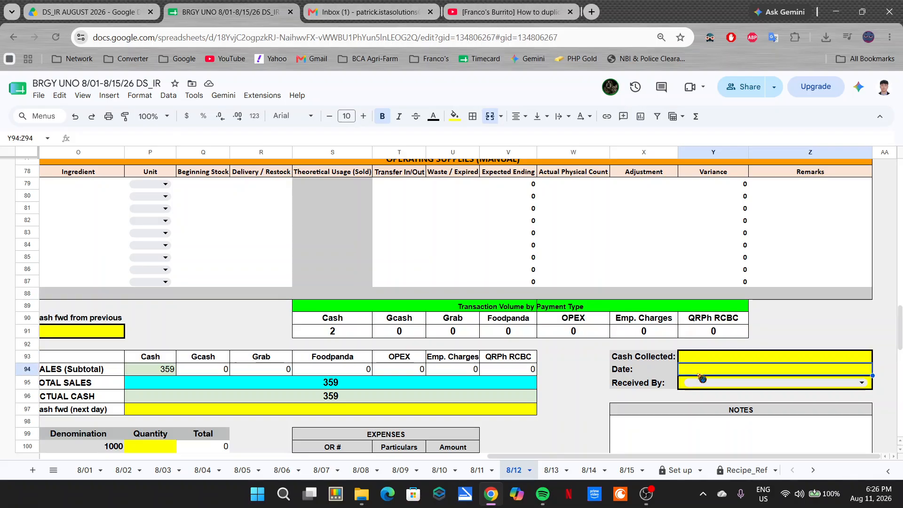
click(728, 391)
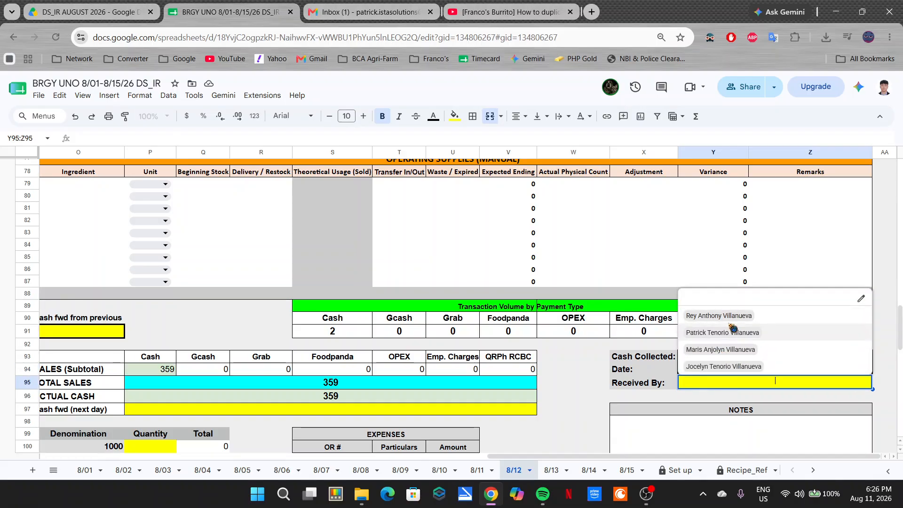
click(635, 400)
scroll(417, 375, down, 4)
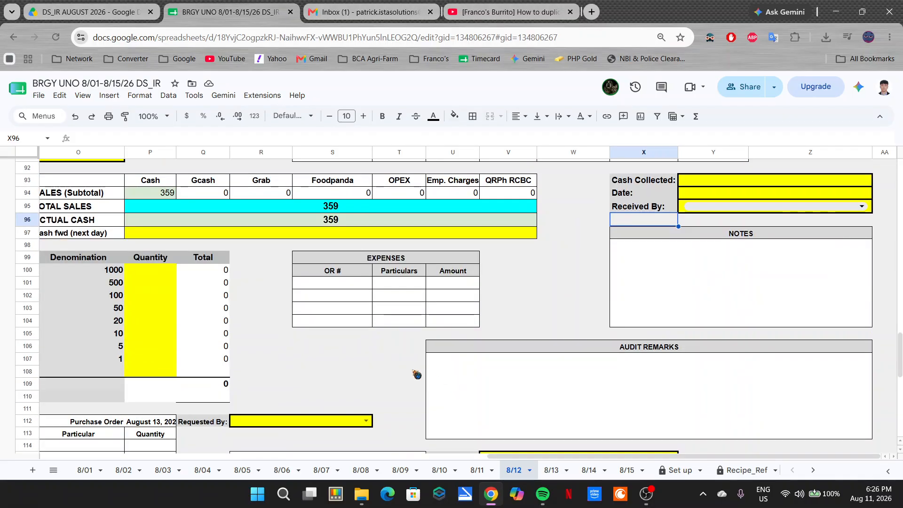
Step: Examine the expenses table and the denomination Quantity and Total cells with their formula
drag(491, 456, 440, 458)
click(469, 257)
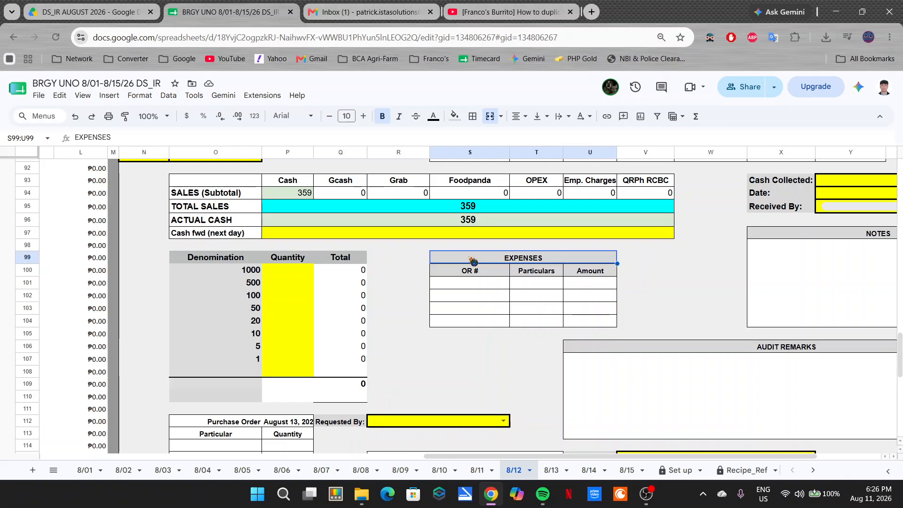
drag(470, 258, 497, 316)
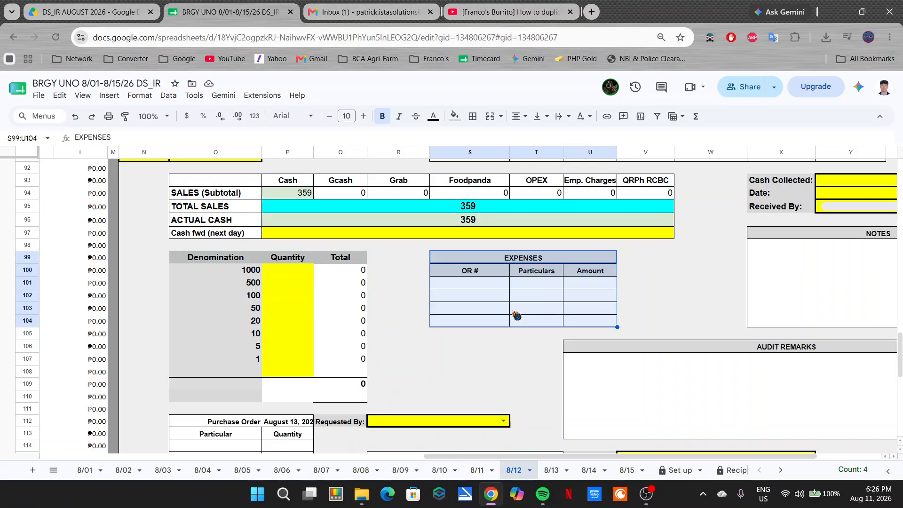
drag(300, 272, 309, 374)
drag(295, 276, 301, 374)
drag(295, 280, 302, 375)
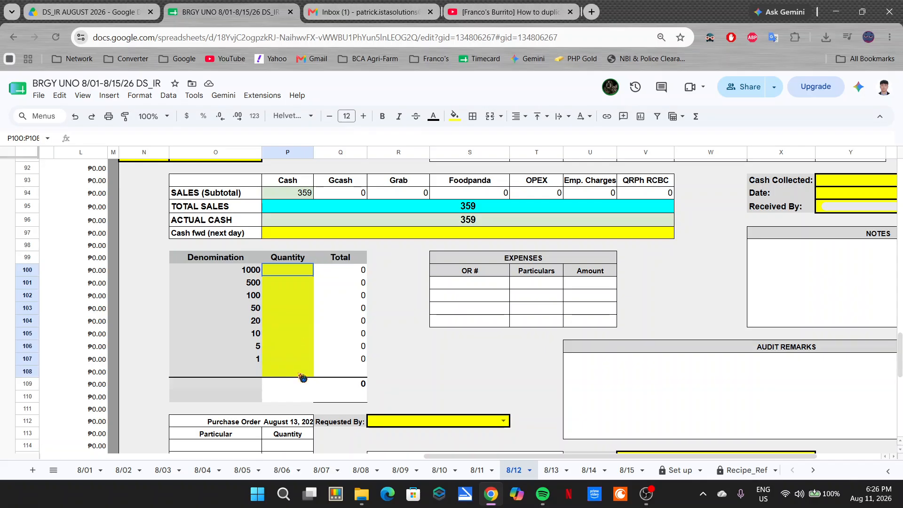
click(304, 275)
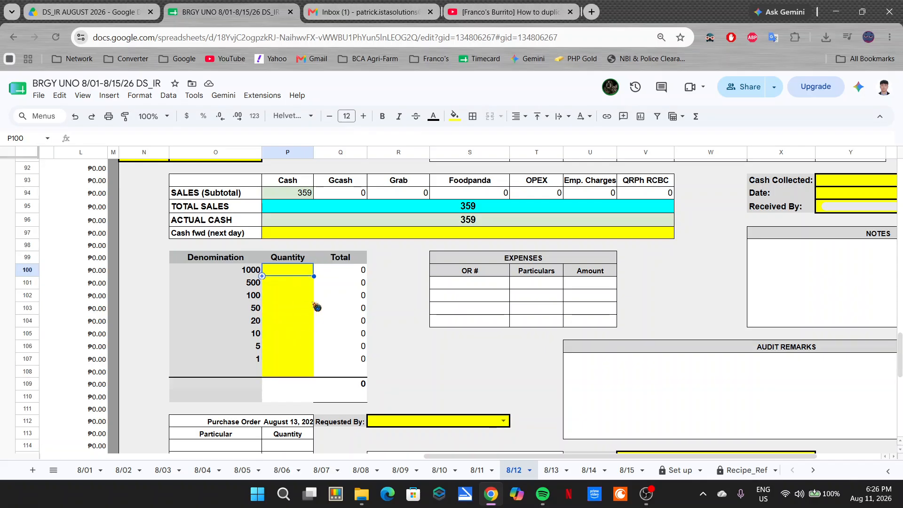
click(329, 278)
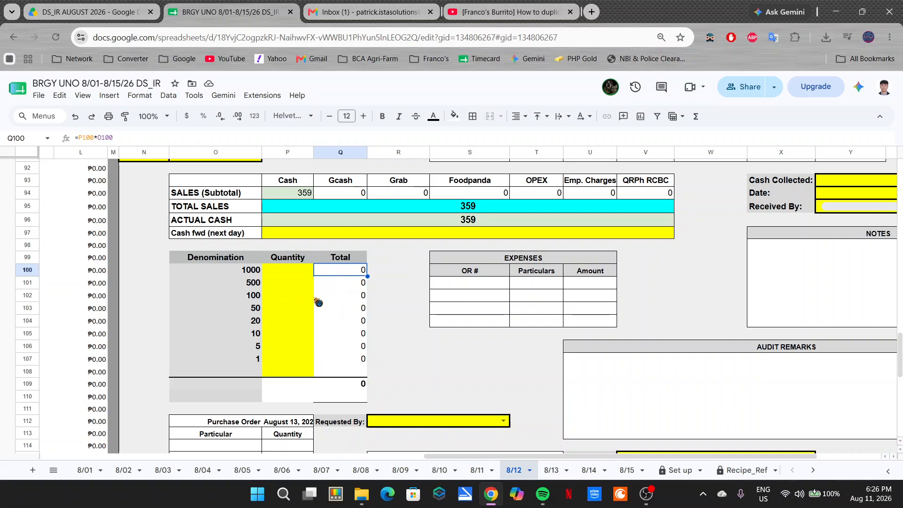
click(301, 280)
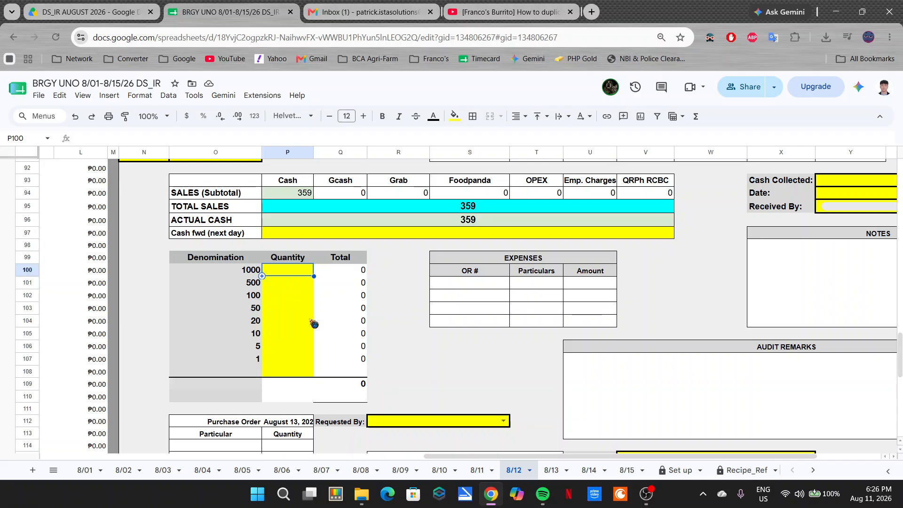
Step: Enter test denomination quantities of 7 for 1000 and 5 for every other denomination
text(7)
key(Return)
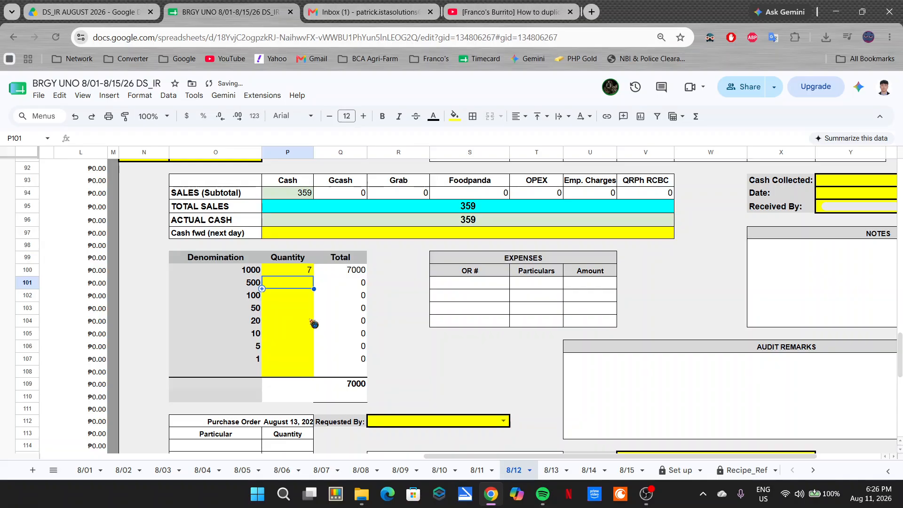
text(5 5 5 5 5 5 5)
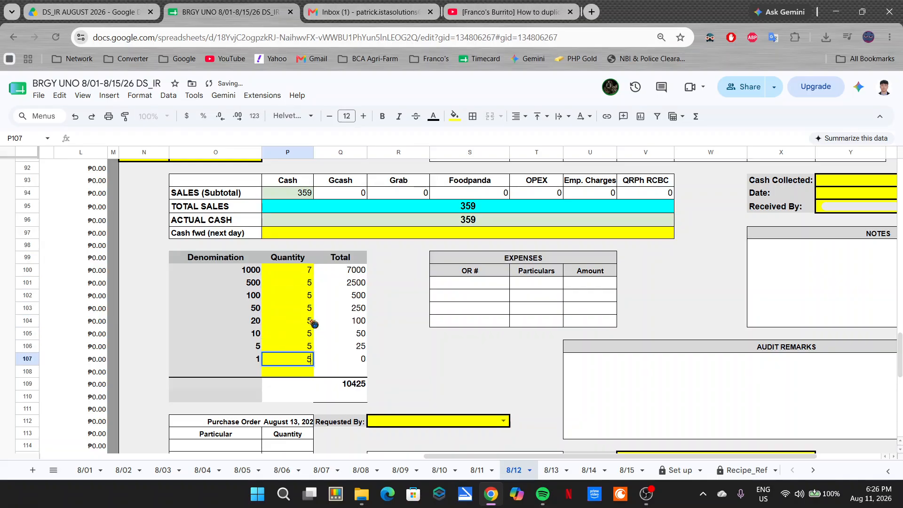
key(Return)
key(Up)
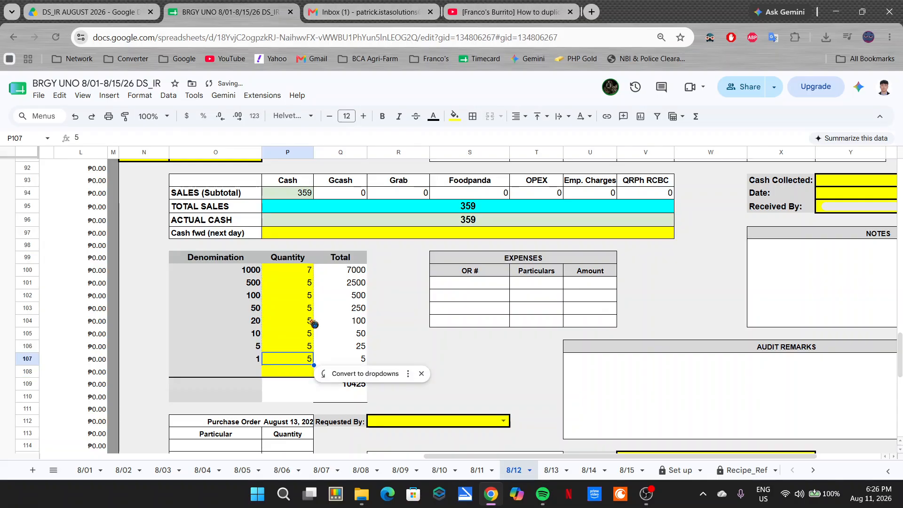
Step: Clear the test denomination quantities and check the grand total formula below them
key(shift+Up)
key(shift+Up)
key(shift+Up)
key(shift+Up)
key(shift+Up)
key(shift+Up)
key(shift+Up)
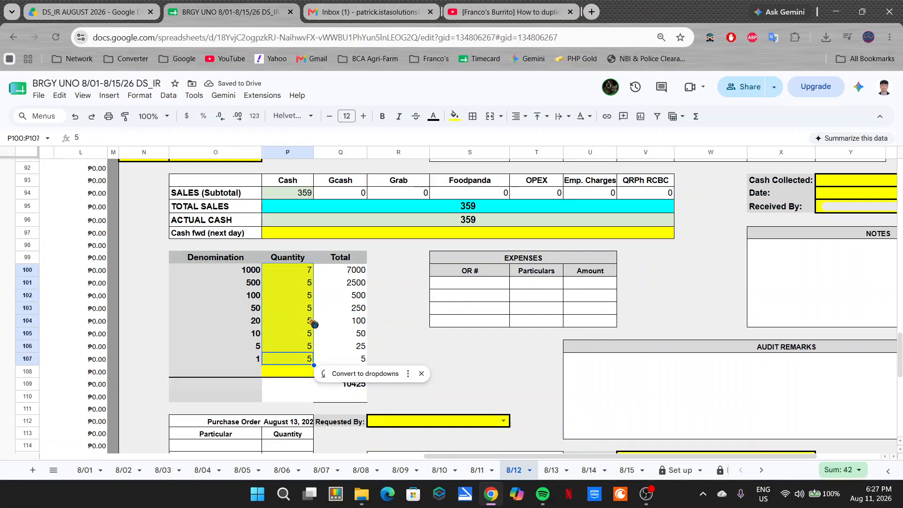
key(Delete)
key(Down)
key(Right)
key(Down)
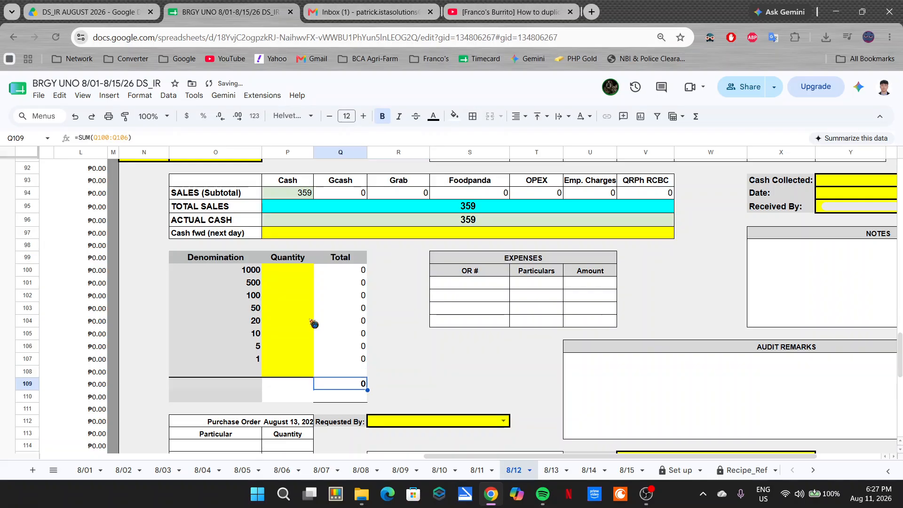
key(Down)
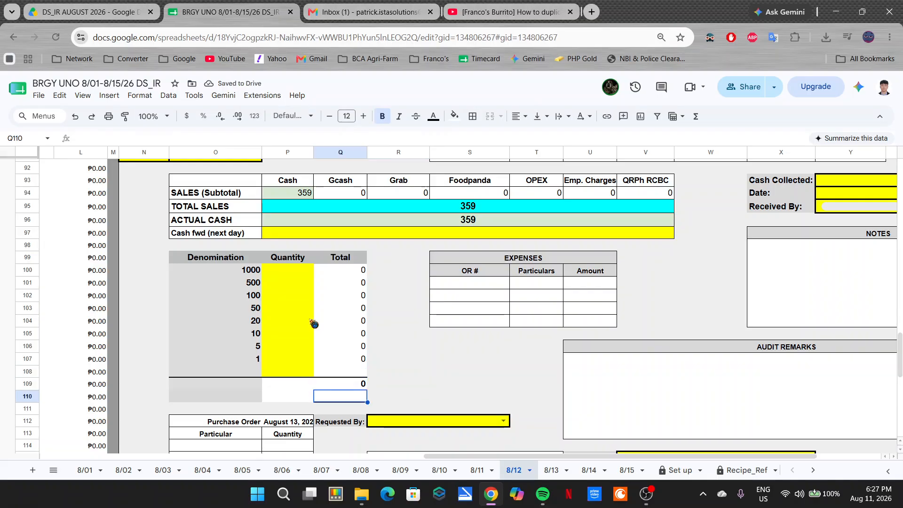
Step: Move through the denomination Total cells and the rows below the cash summary
key(Up)
key(Right)
key(Right)
key(Up)
key(Right)
key(Right)
key(Up)
key(Up)
key(Up)
key(Left)
key(Left)
key(Left)
key(Left)
key(Down)
key(Down)
key(Down)
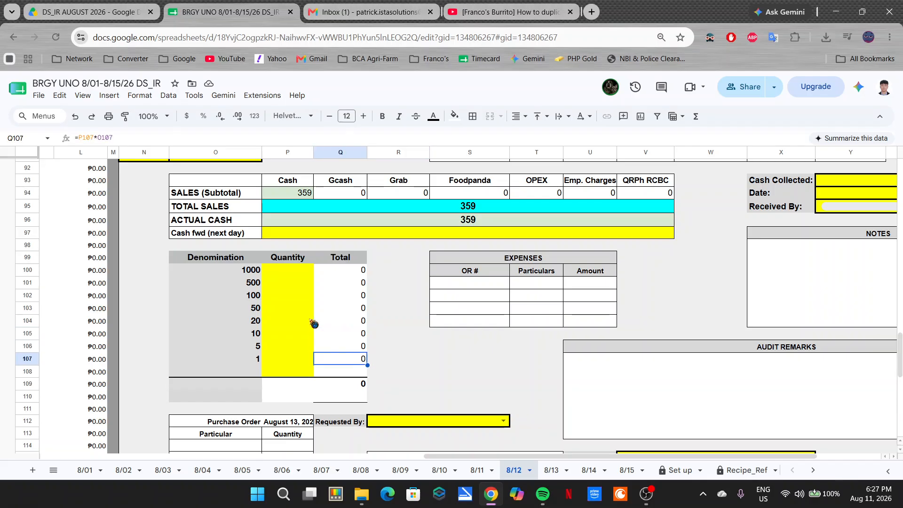
key(Down)
key(Down)
key(Down)
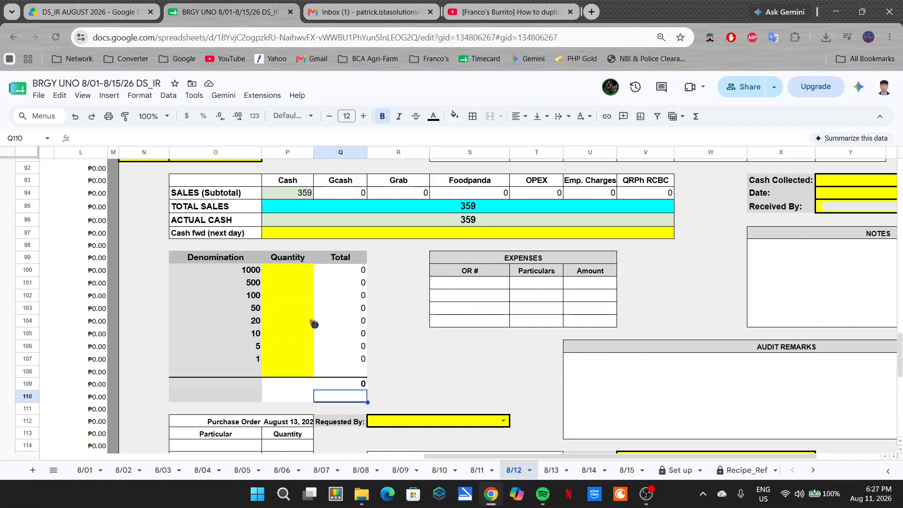
key(Down)
key(Down)
key(Down)
key(Down)
key(Down)
key(Down)
key(Down)
key(Down)
key(Down)
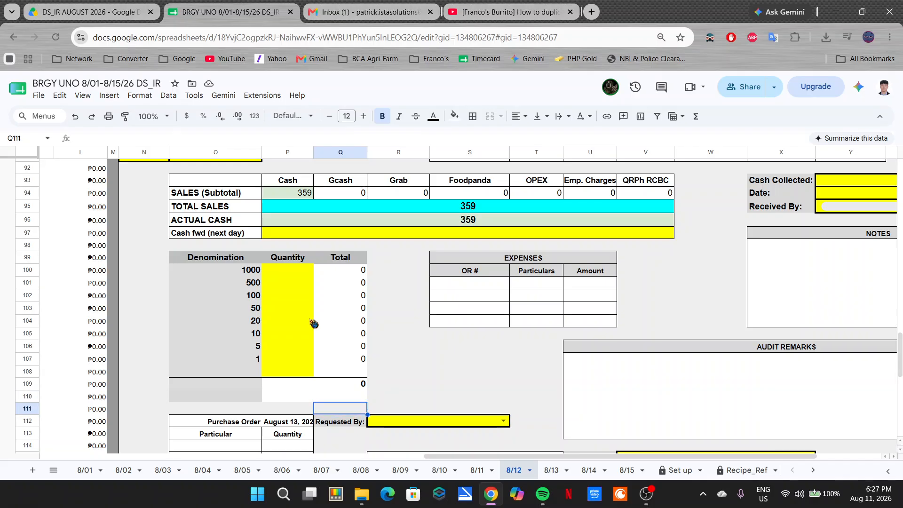
key(Down)
key(Down)
key(Down)
key(Down)
key(Down)
key(Down)
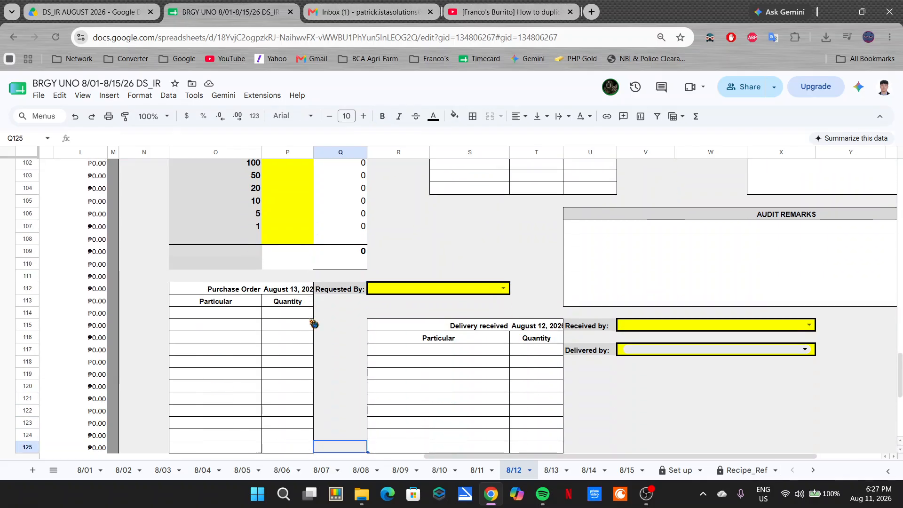
Step: Widen the Quantity column of the denomination and purchase order tables and the delivery date column
drag(312, 152, 320, 152)
click(231, 293)
drag(233, 301, 293, 381)
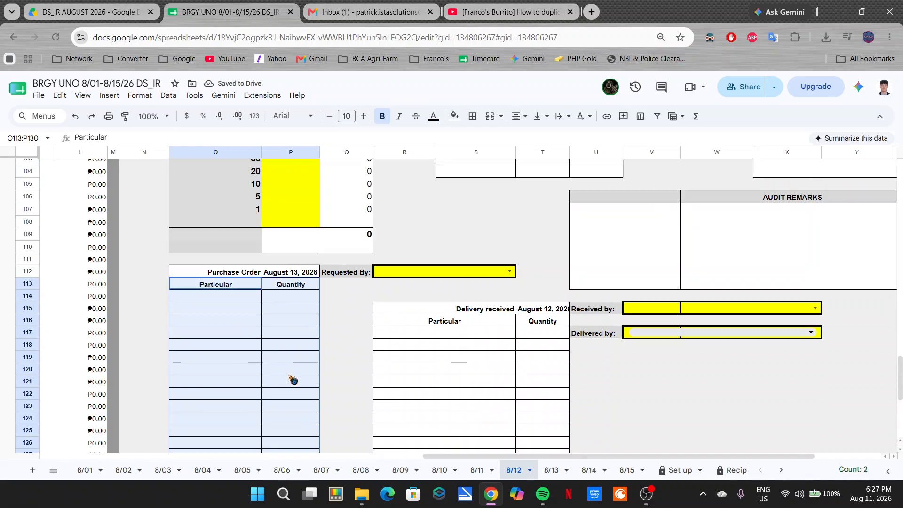
click(259, 319)
click(258, 299)
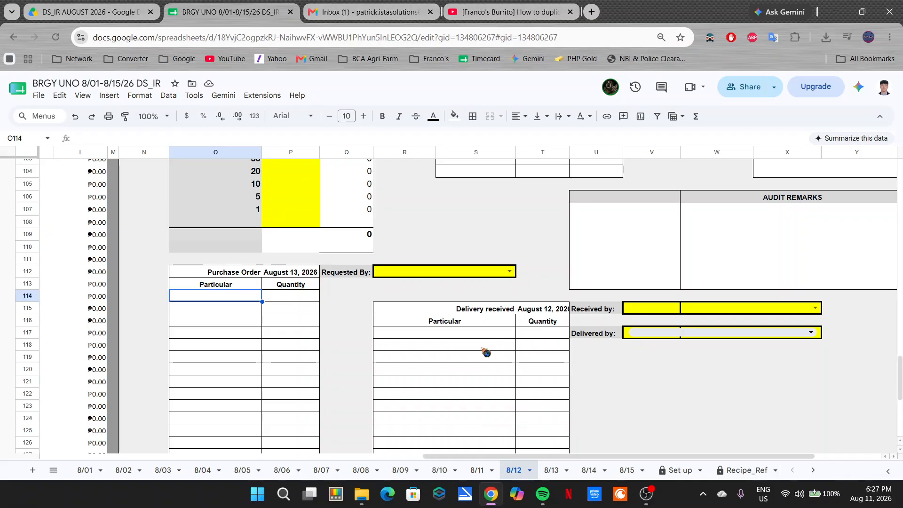
click(525, 309)
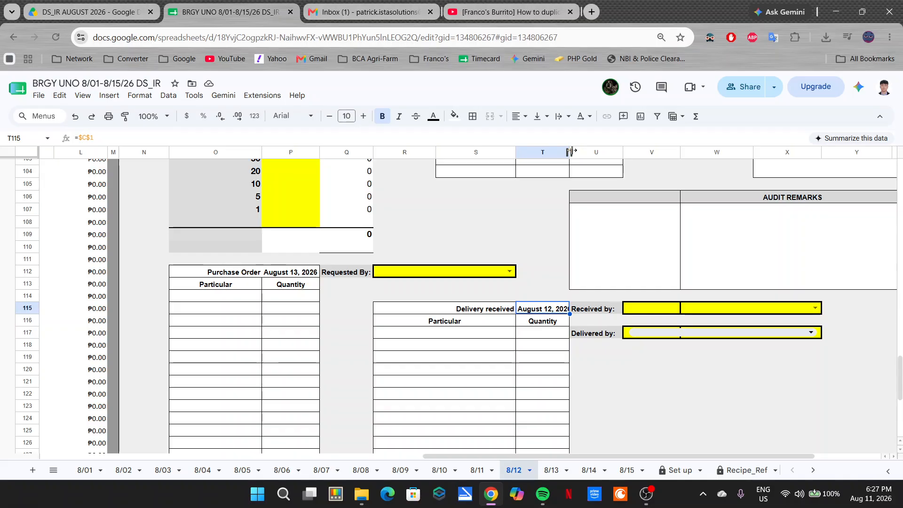
drag(571, 152, 575, 152)
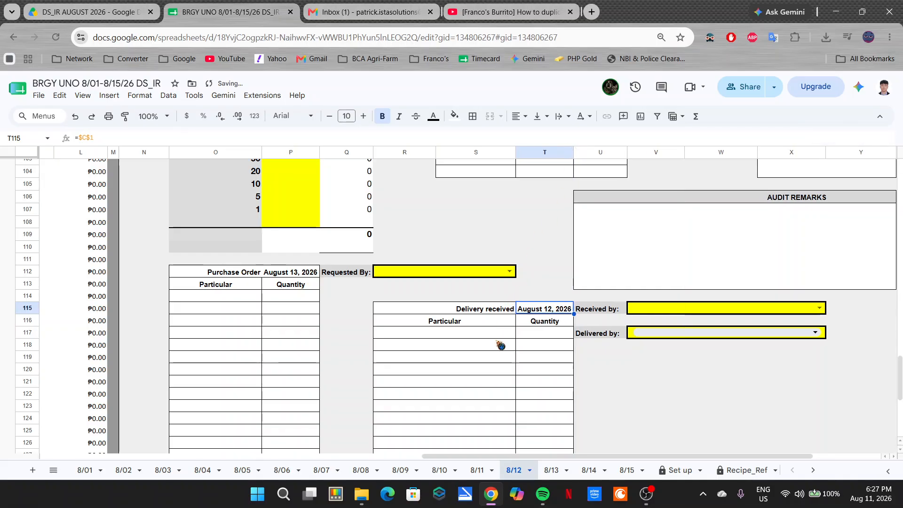
Step: Open the Requested By, Received by and Delivered by dropdowns to review their name options
click(509, 271)
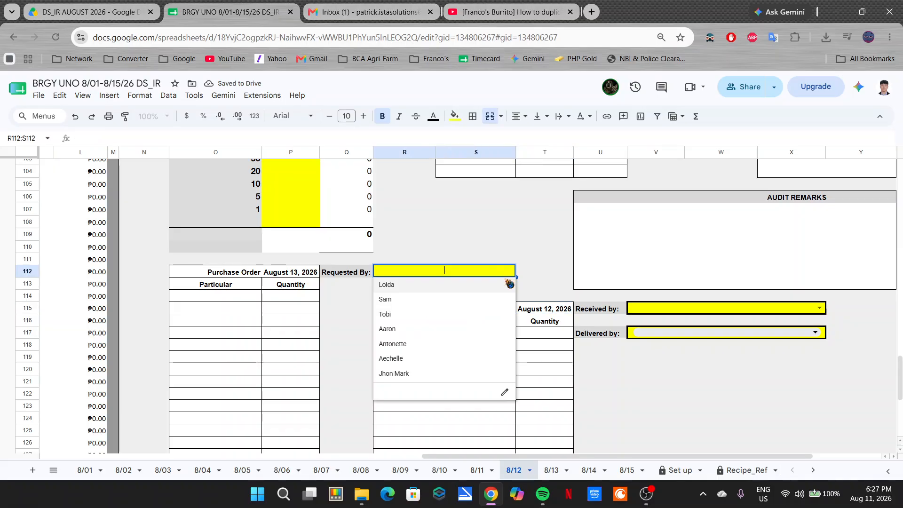
click(555, 347)
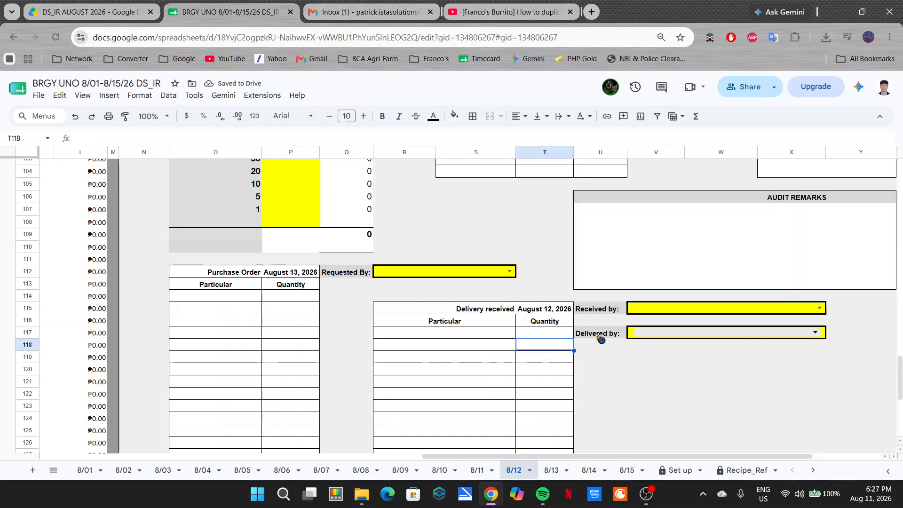
click(820, 309)
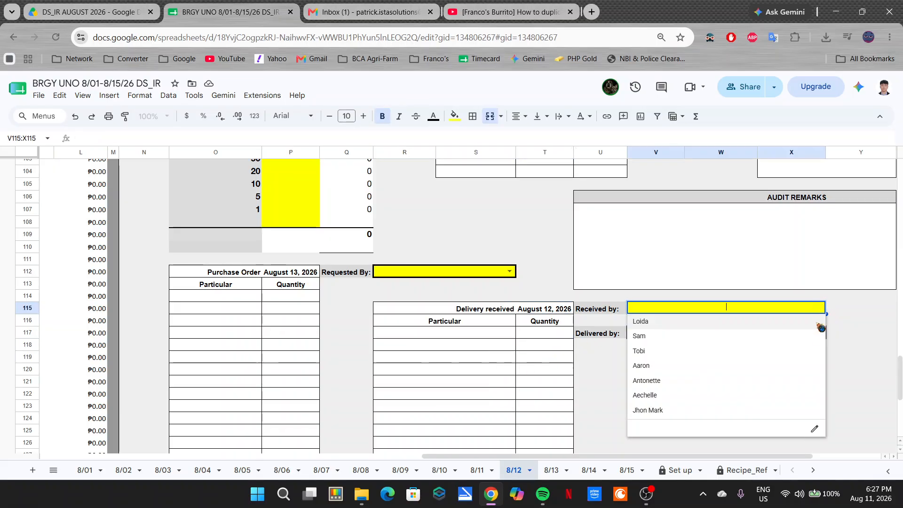
click(619, 288)
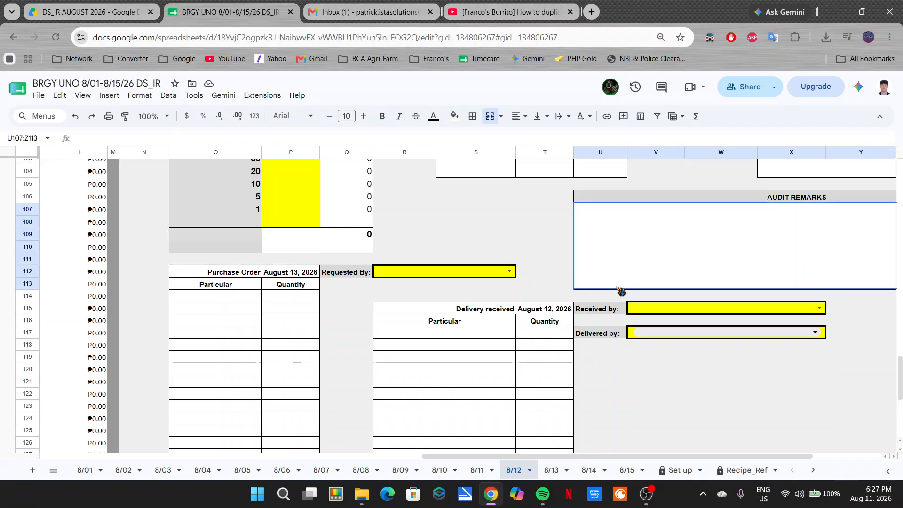
click(671, 338)
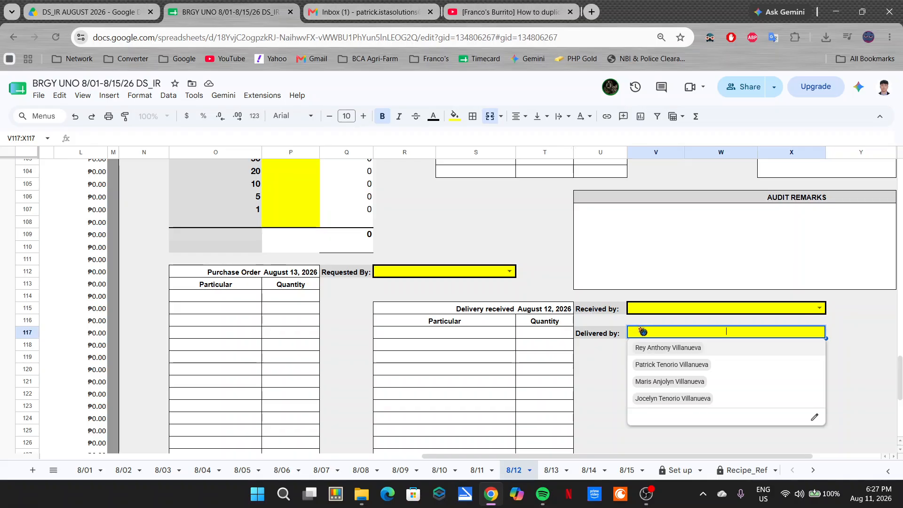
click(640, 325)
Step: Select the Notes box cells and try merging them
drag(542, 457, 711, 435)
scroll(709, 336, up, 3)
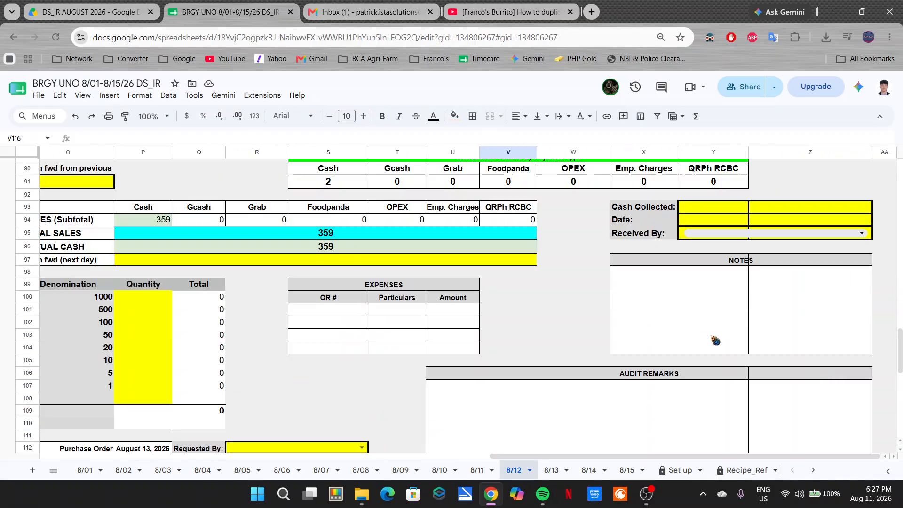
click(712, 317)
click(671, 405)
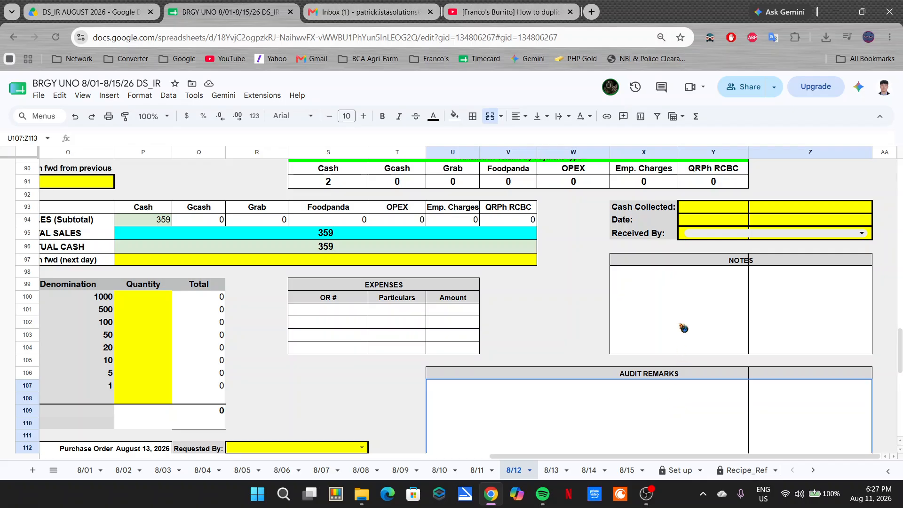
scroll(680, 323, down, 1)
click(712, 278)
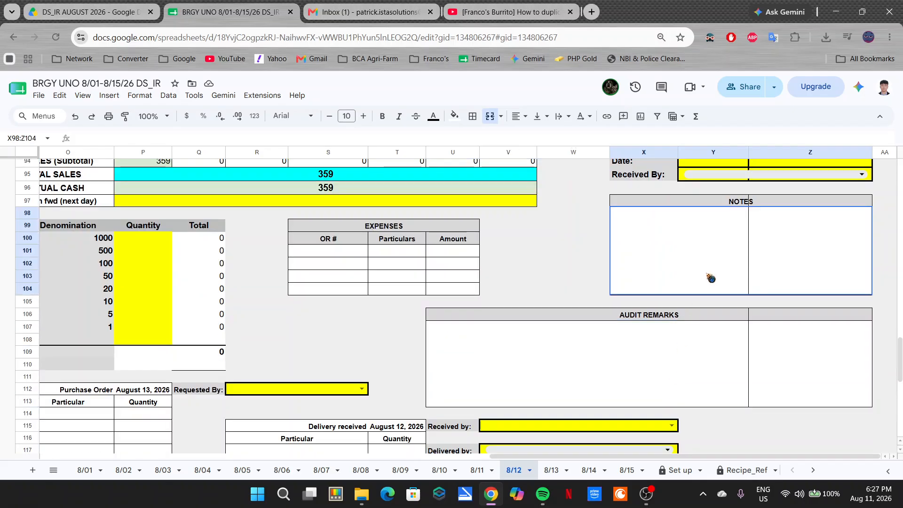
click(481, 118)
click(588, 276)
Step: Review the Inventory Audit Summary columns, including the Variance formula and the Transfer In/Out cells
scroll(640, 264, up, 4)
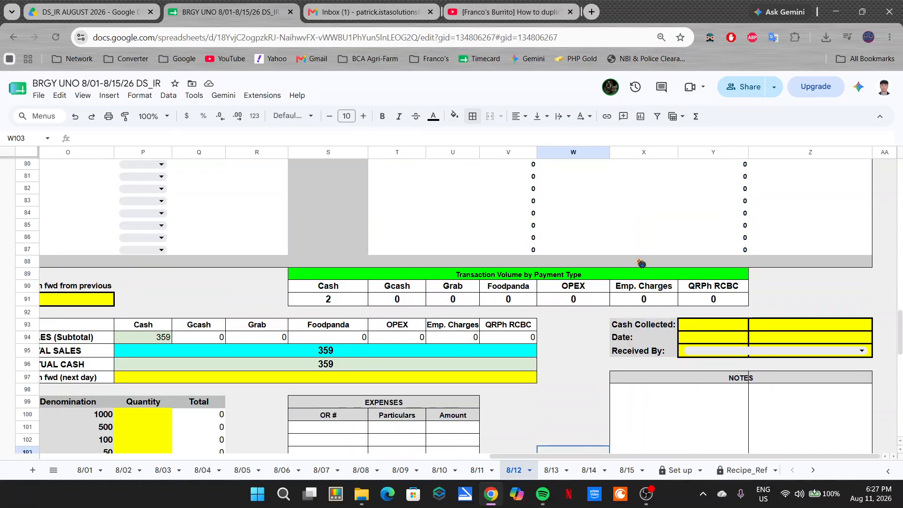
scroll(630, 259, up, 8)
scroll(513, 287, up, 12)
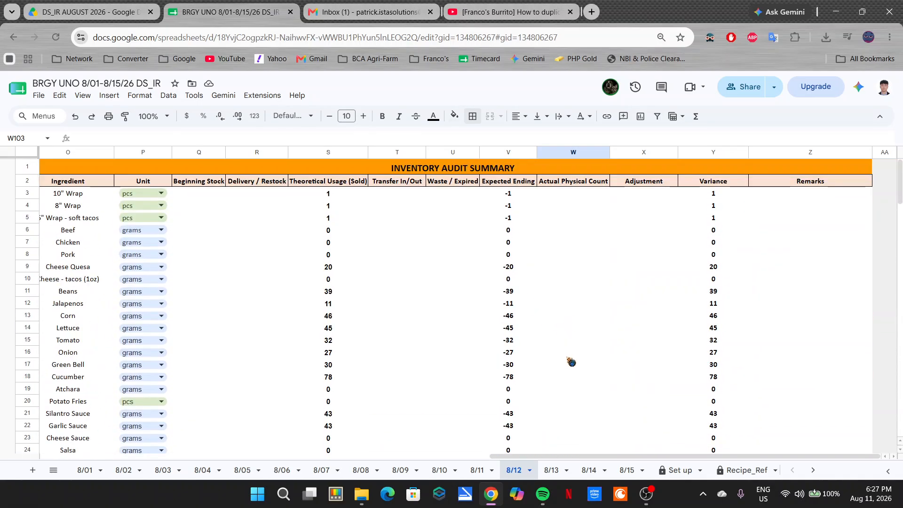
scroll(627, 459, left, 3)
scroll(628, 460, right, 2)
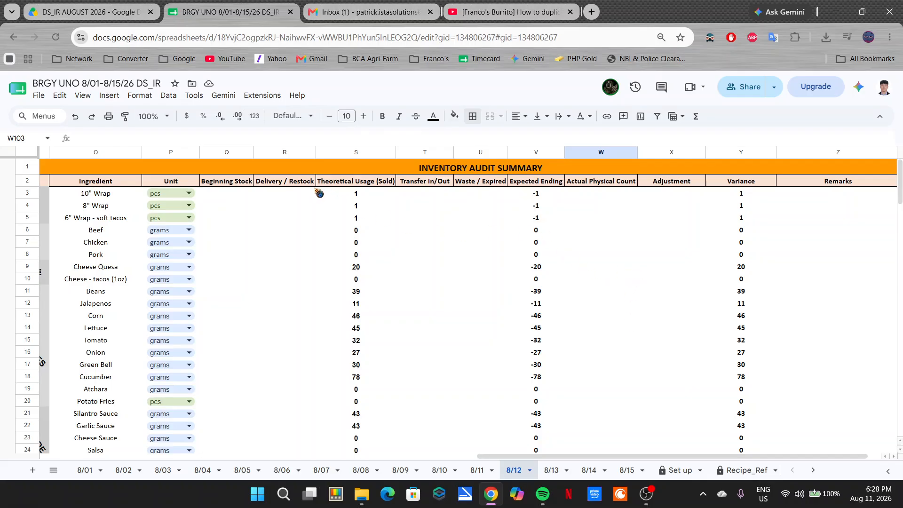
click(301, 195)
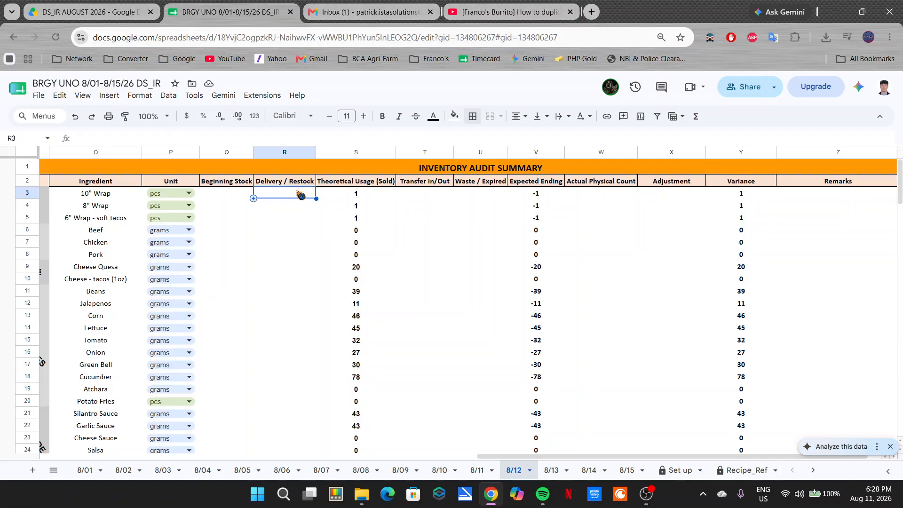
click(596, 196)
scroll(630, 231, down, 15)
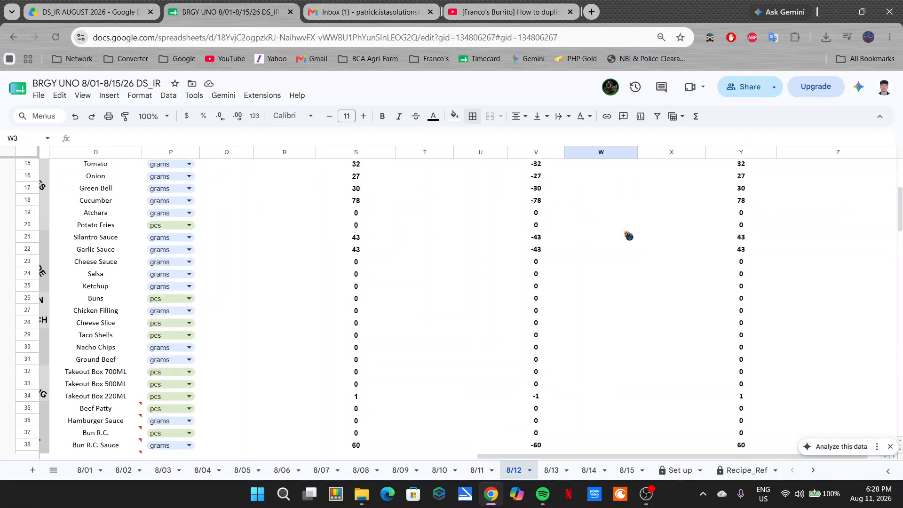
scroll(633, 221, up, 15)
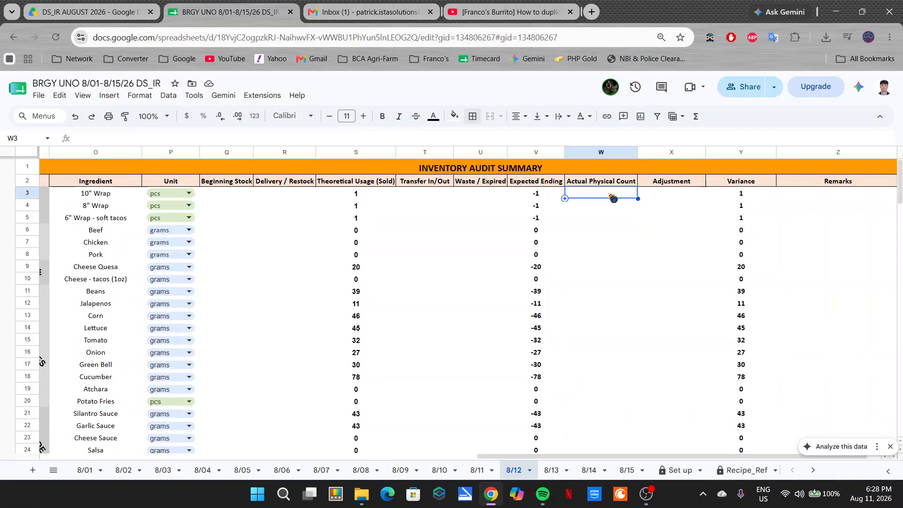
click(761, 201)
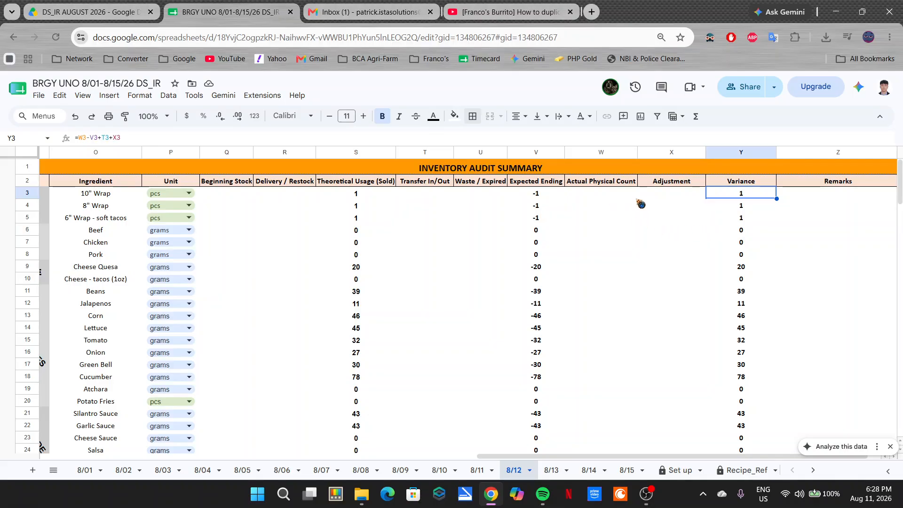
click(423, 206)
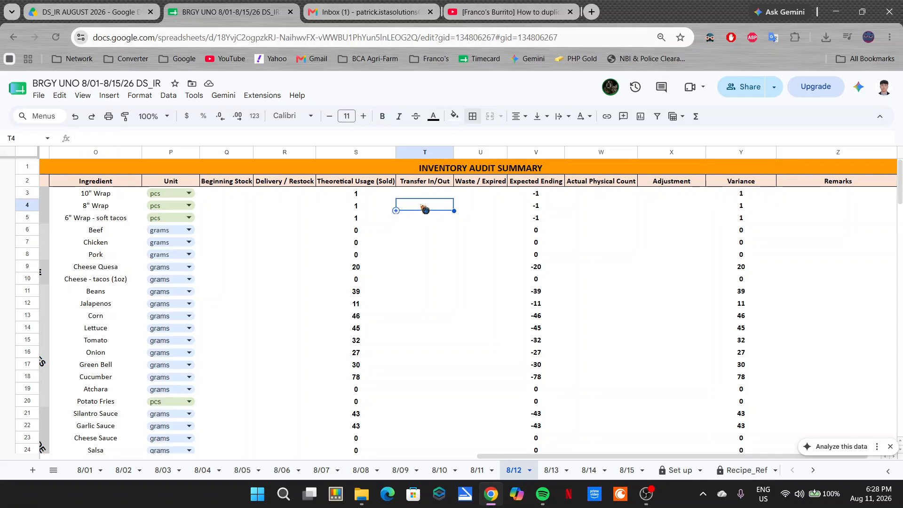
click(412, 197)
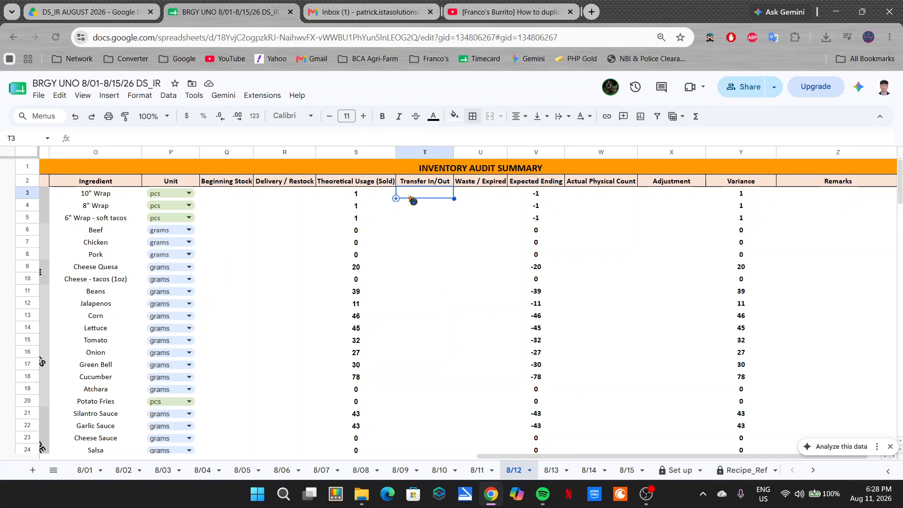
Step: Enter test Transfer In/Out values of 10 and -10 for the 10" Wrap, then clear the cell
text(10)
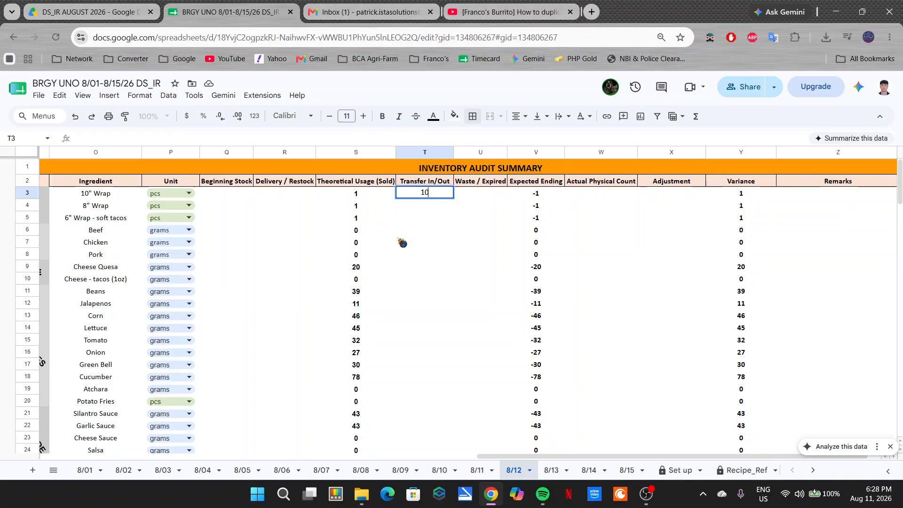
key(Return)
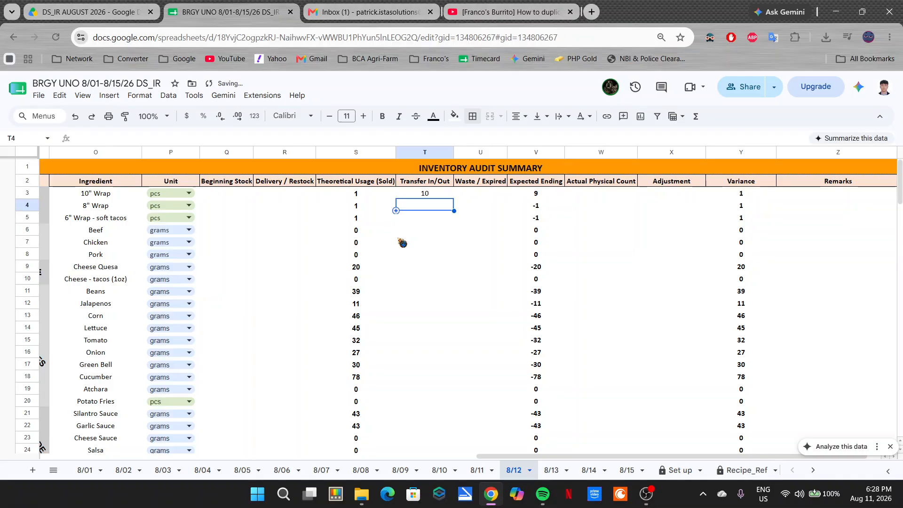
key(Up)
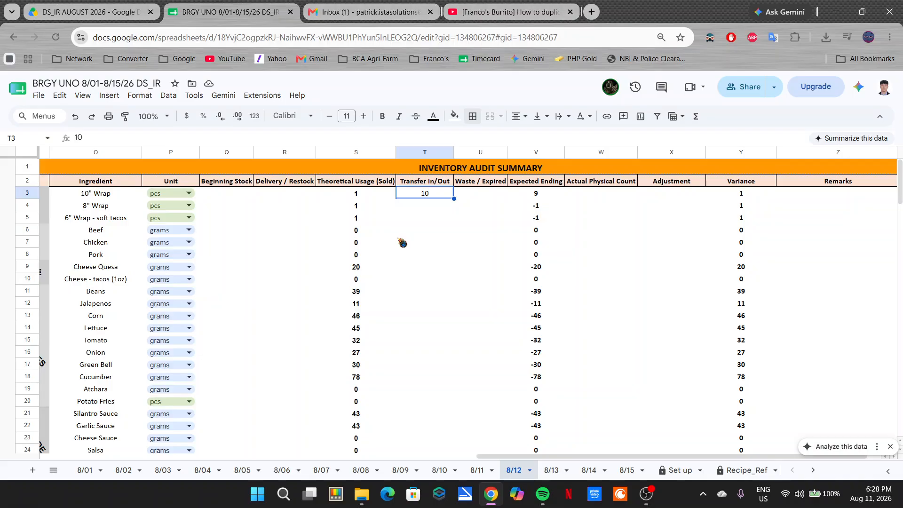
text(10)
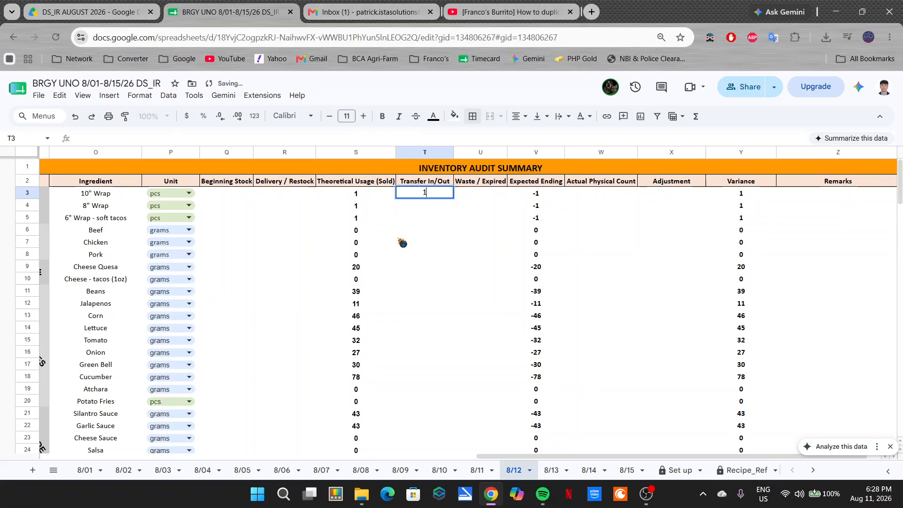
key(Return)
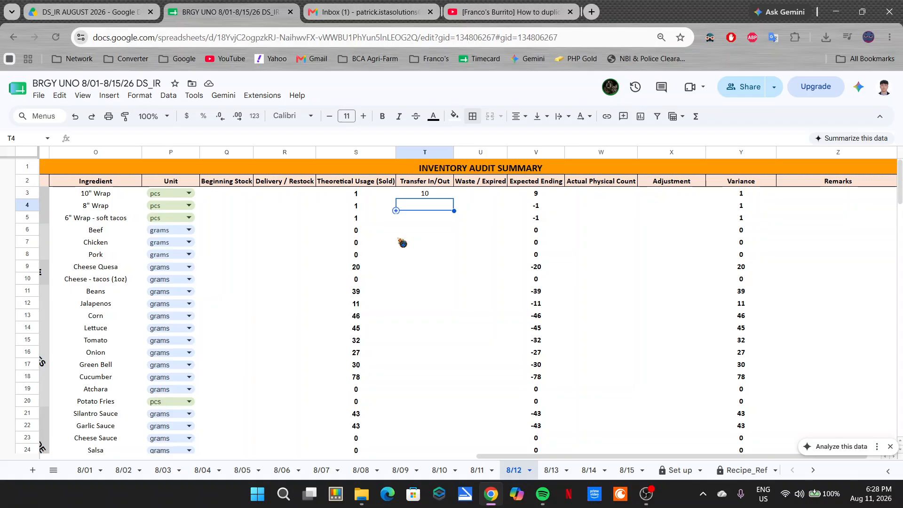
key(Up)
text(-10)
key(Return)
key(Up)
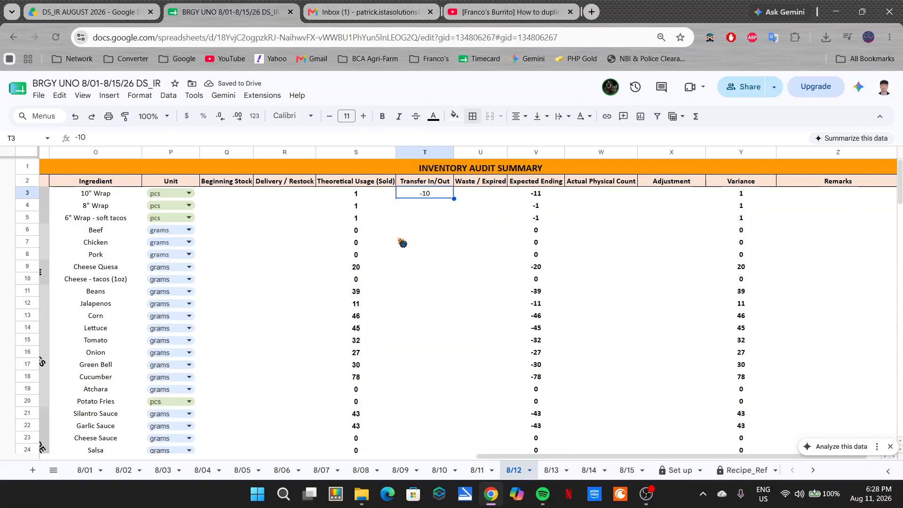
key(Delete)
key(Right)
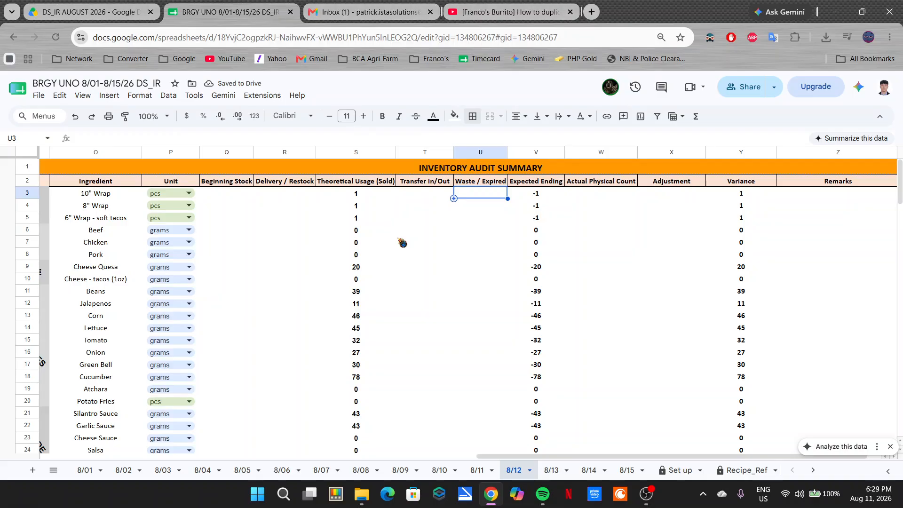
key(Left)
key(Left)
key(Left)
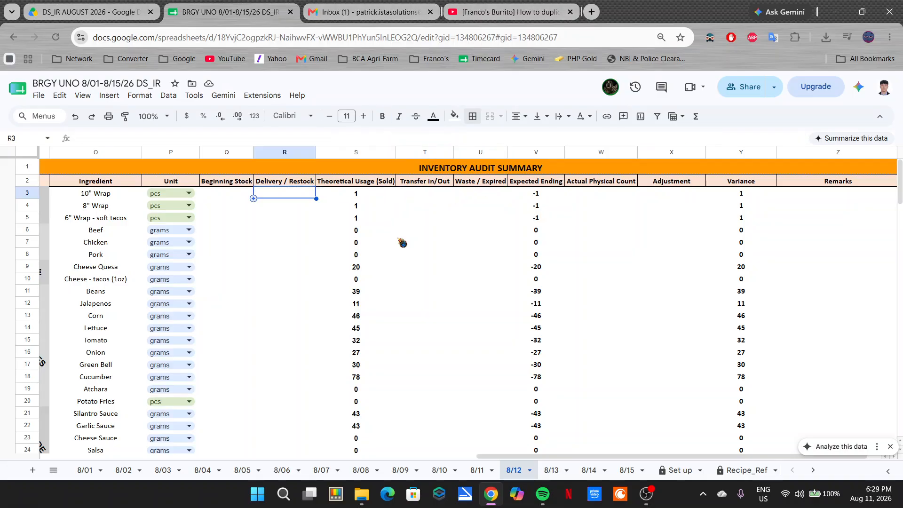
key(Left)
key(Left)
key(Left)
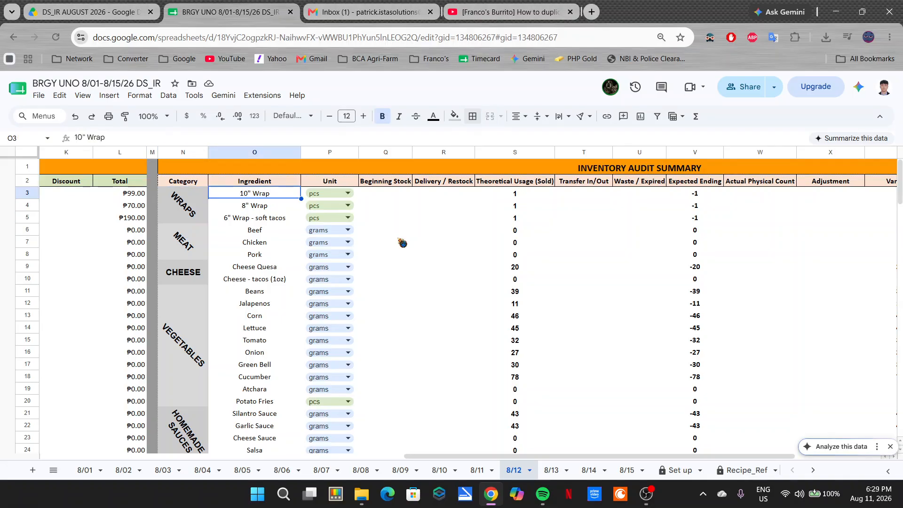
key(Right)
key(Right)
key(Right)
key(Down)
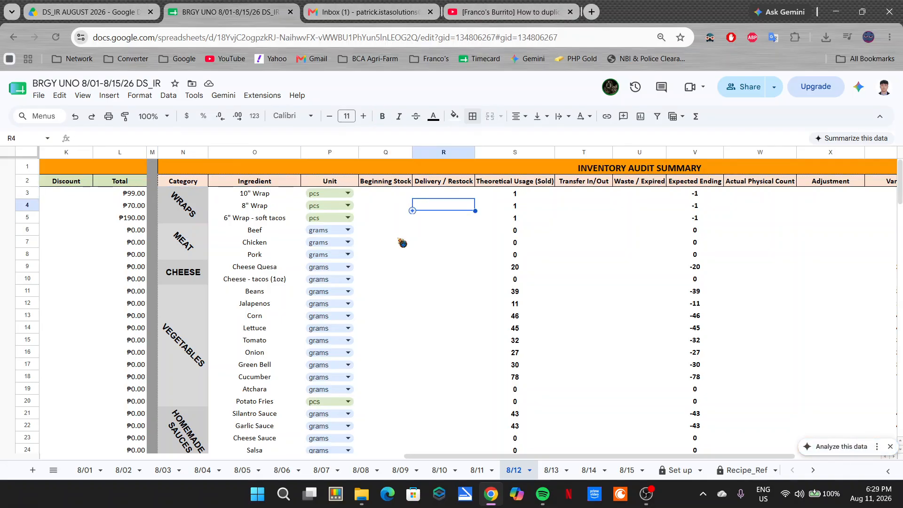
Step: Scroll down through the 8/12 sheet to review the cash summary, purchase order and delivery sections, then return to the top
key(Down)
key(Down)
key(Down)
key(Down)
key(Down)
key(Down)
key(Down)
key(Down)
key(Down)
key(Down)
key(Down)
key(Down)
key(Down)
key(Down)
key(Down)
key(Down)
key(Down)
key(Down)
key(Down)
key(Down)
scroll(399, 241, down, 15)
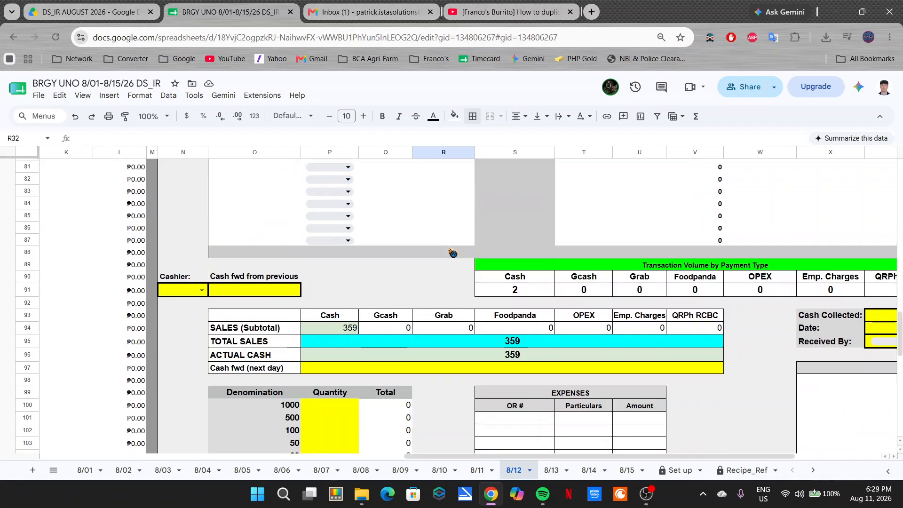
scroll(452, 253, down, 8)
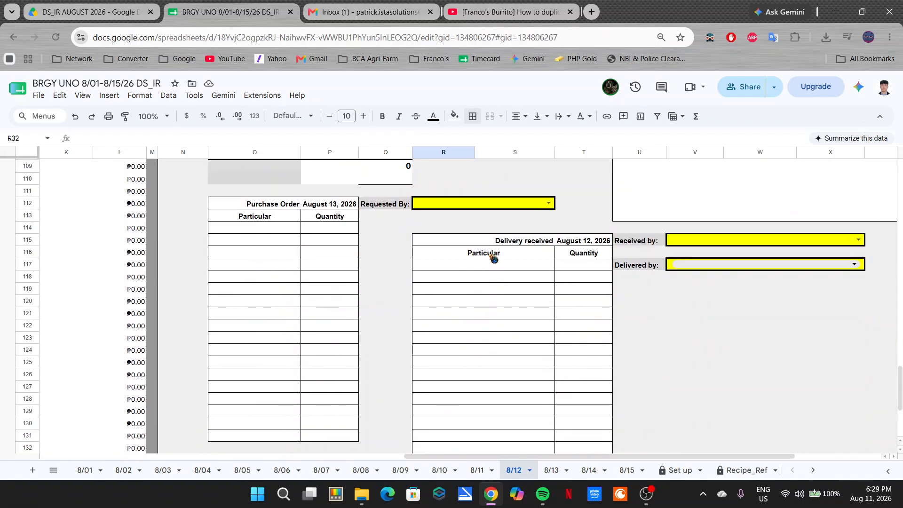
scroll(535, 305, down, 3)
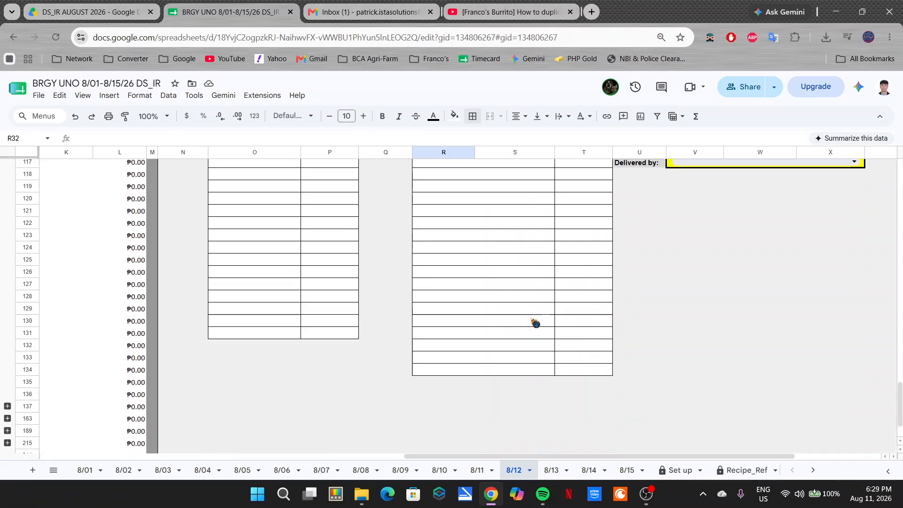
scroll(522, 301, up, 20)
scroll(511, 285, up, 10)
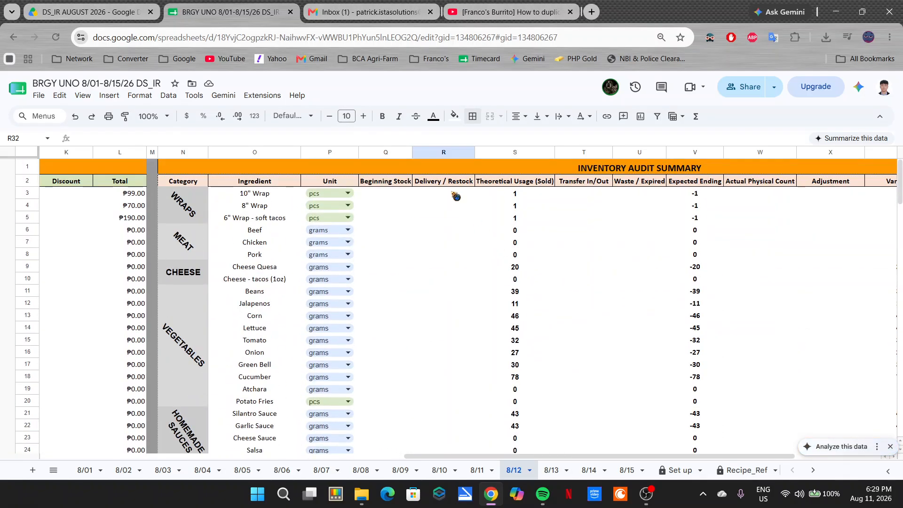
Step: Enter 500pcs as the 10" Wrap's Delivery / Restock and check its Expected Ending and Variance cells
click(454, 194)
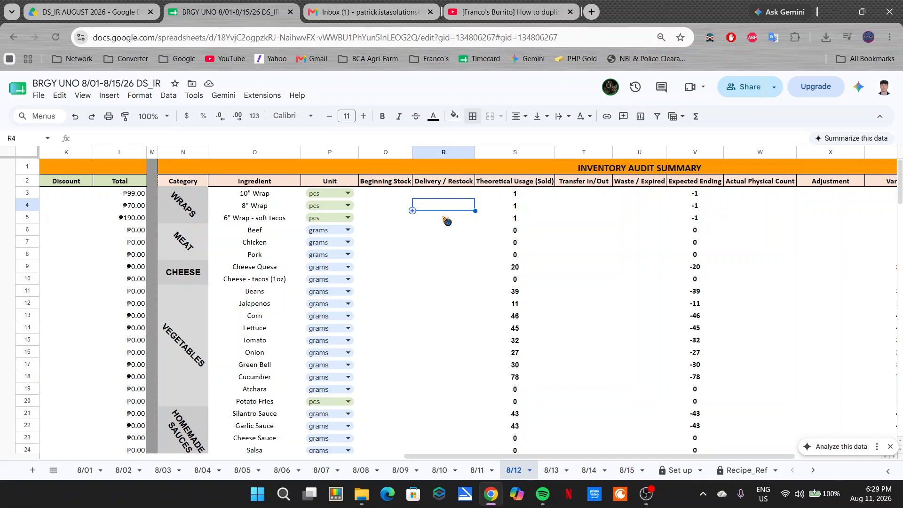
text(500g)
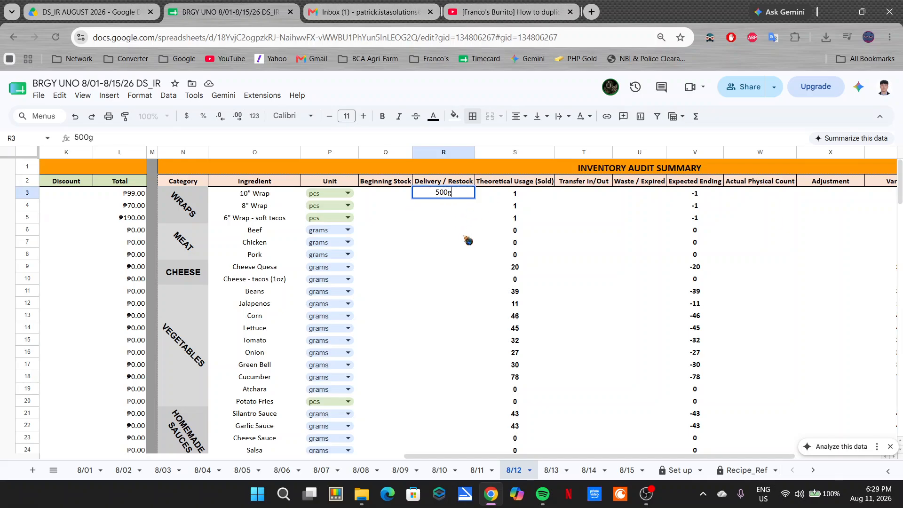
key(BackSpace)
text(pcs)
key(Tab)
click(678, 199)
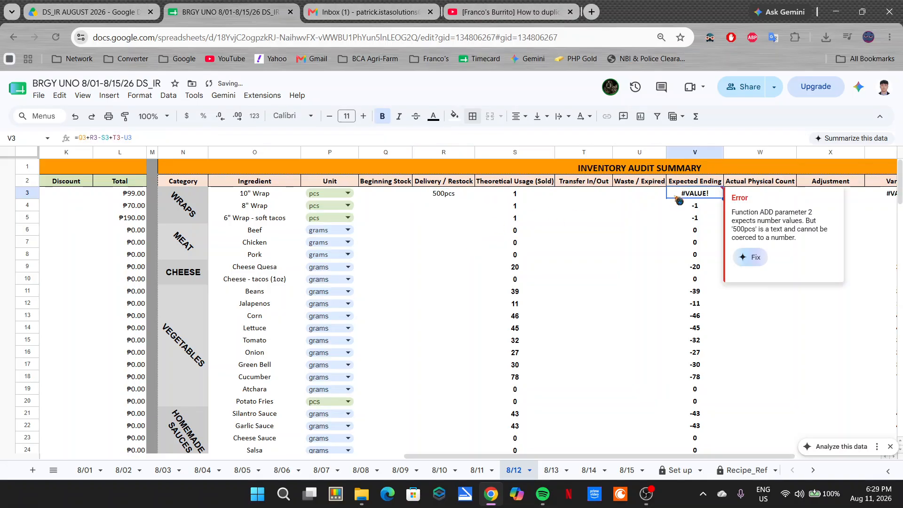
scroll(729, 214, right, 4)
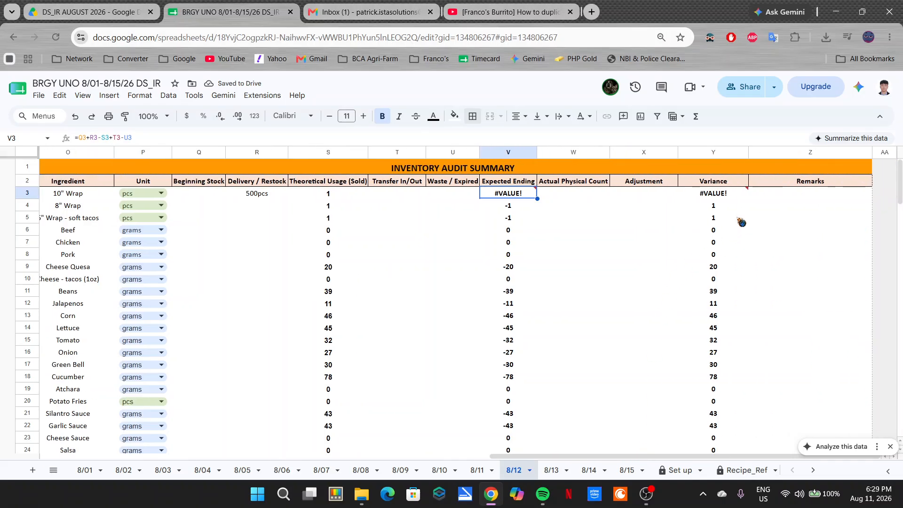
drag(660, 457, 554, 456)
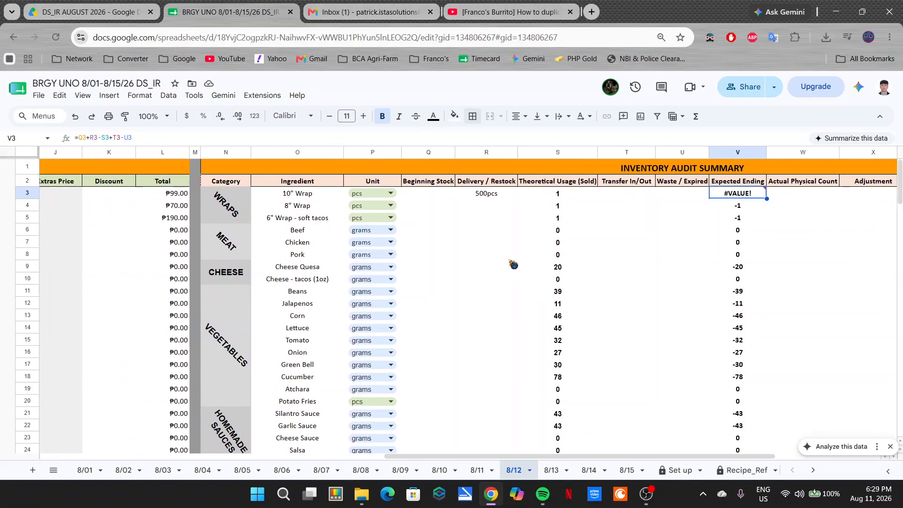
Step: Replace the 10" Wrap's Delivery / Restock with 500, then clear the cell
click(502, 186)
click(488, 196)
text(500)
key(Return)
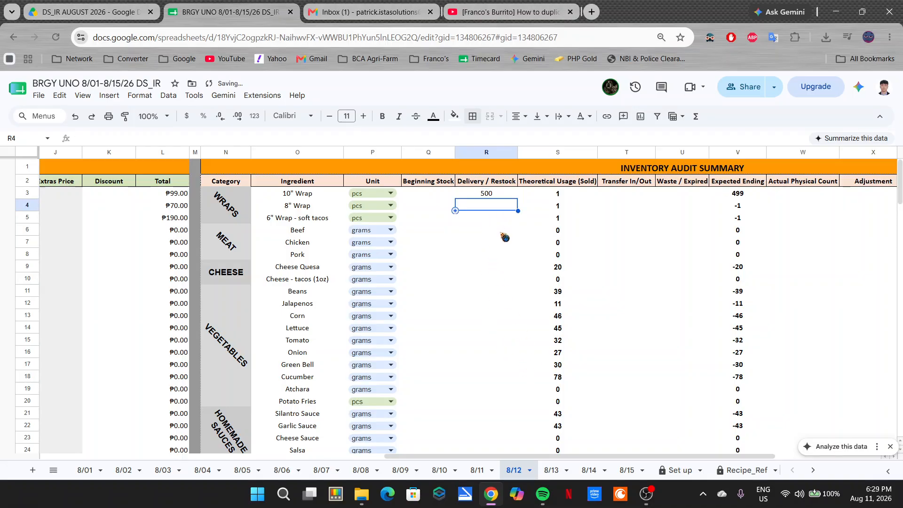
click(485, 197)
key(Delete)
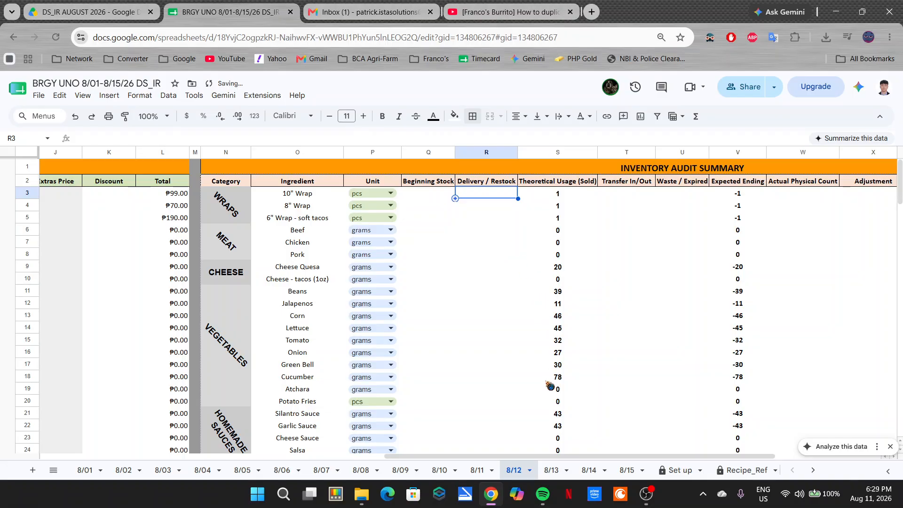
Step: Inspect the Beginning Stock formula and the 8/11 sheet's Actual Physical Count column it pulls from
drag(586, 462, 691, 462)
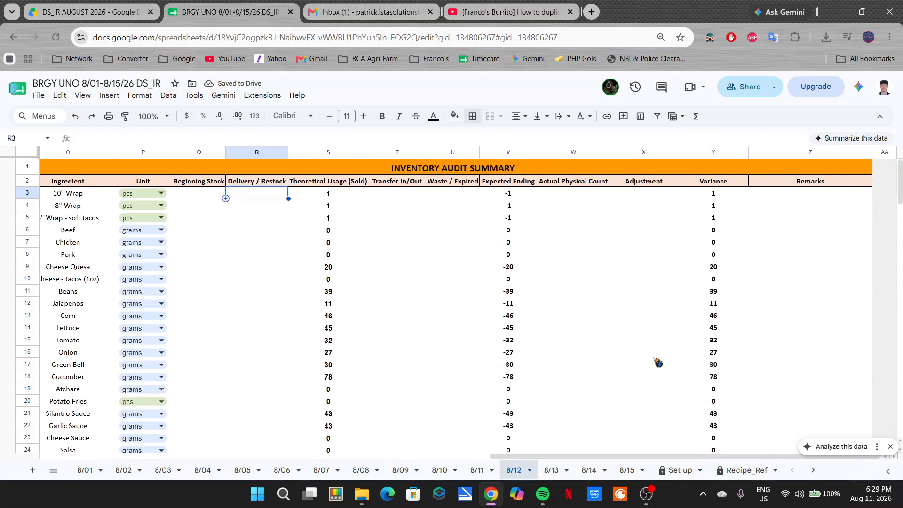
click(221, 195)
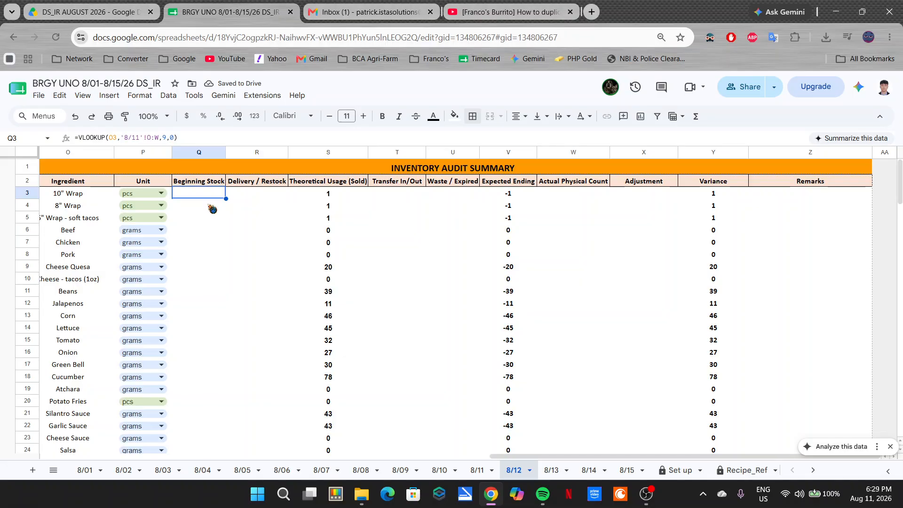
click(212, 205)
click(267, 197)
click(202, 197)
click(487, 472)
scroll(588, 301, up, 20)
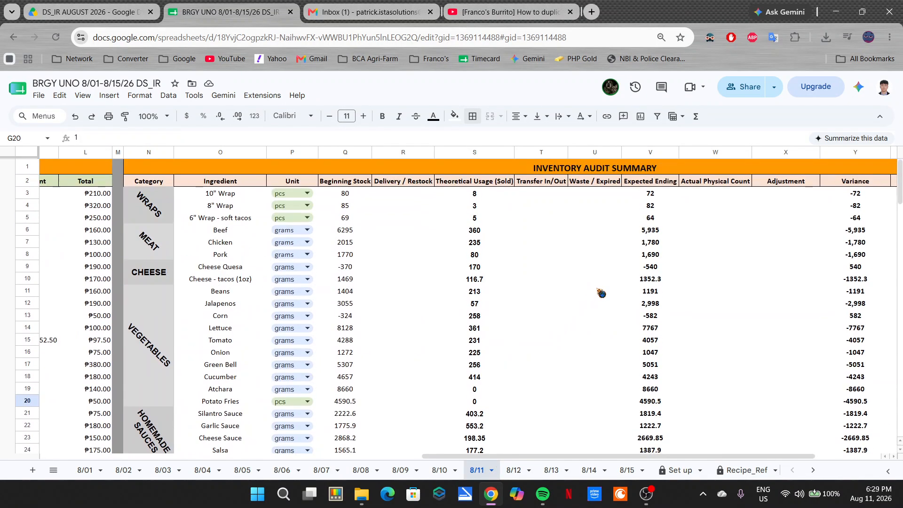
click(715, 187)
drag(718, 197, 721, 378)
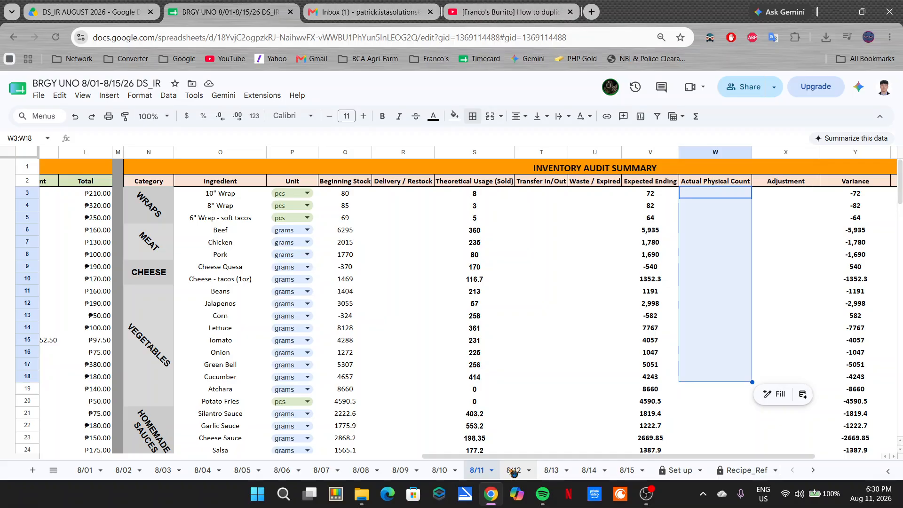
click(715, 193)
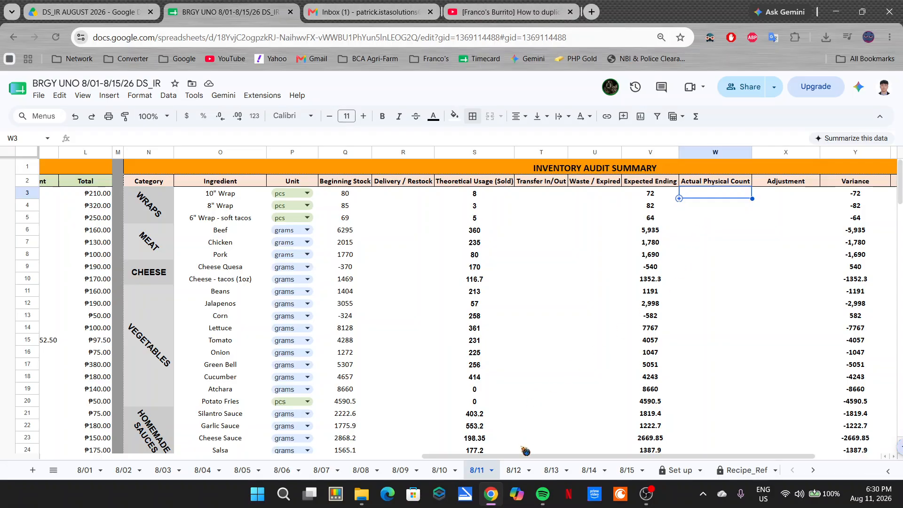
Step: Return to the 8/12 sheet and review the Sales Subtotal and Total Sales formulas in the cash summary
click(516, 470)
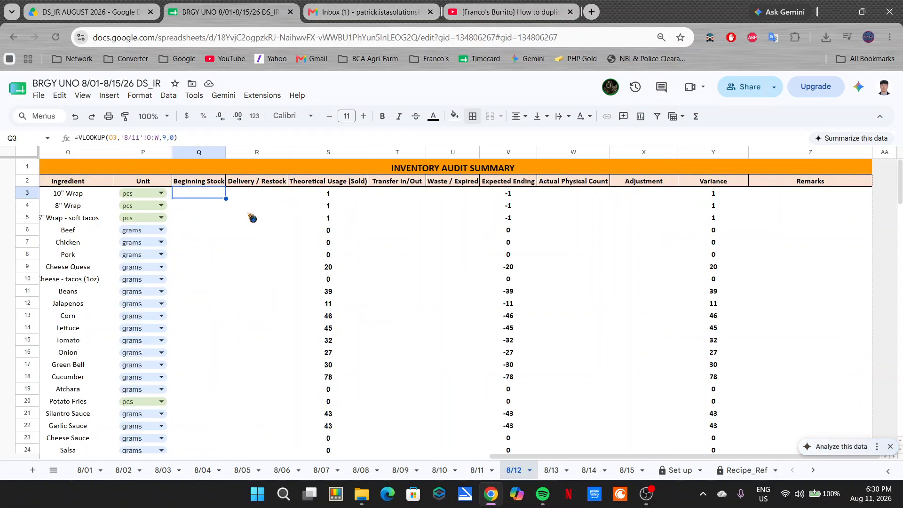
click(247, 194)
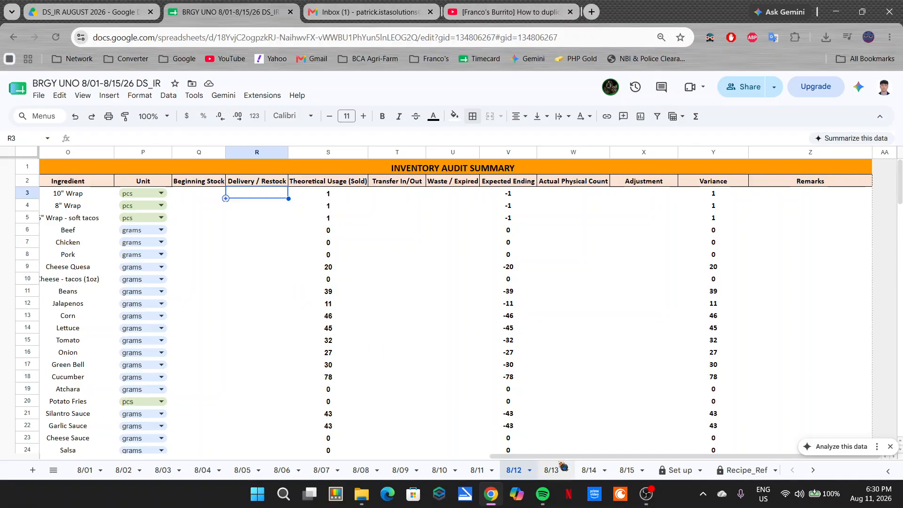
drag(562, 456, 478, 365)
scroll(477, 325, down, 13)
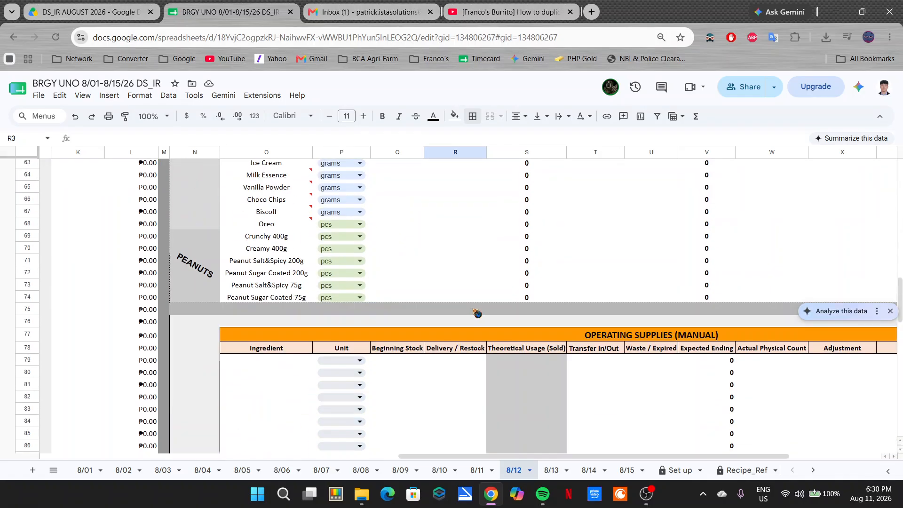
scroll(478, 314, down, 6)
click(363, 315)
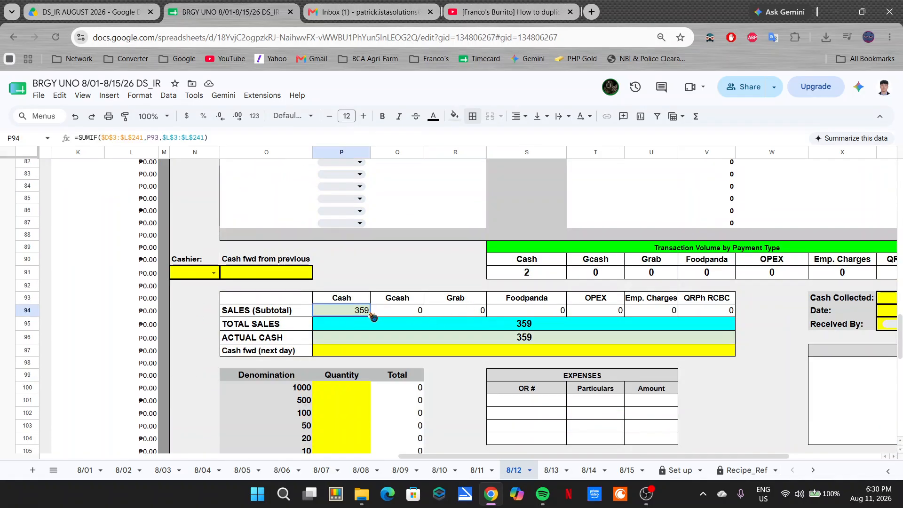
drag(354, 316, 713, 318)
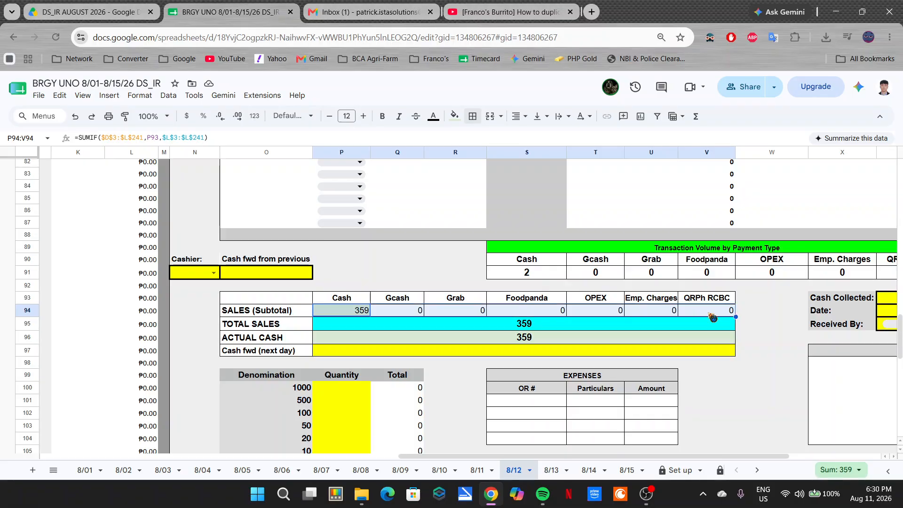
click(538, 327)
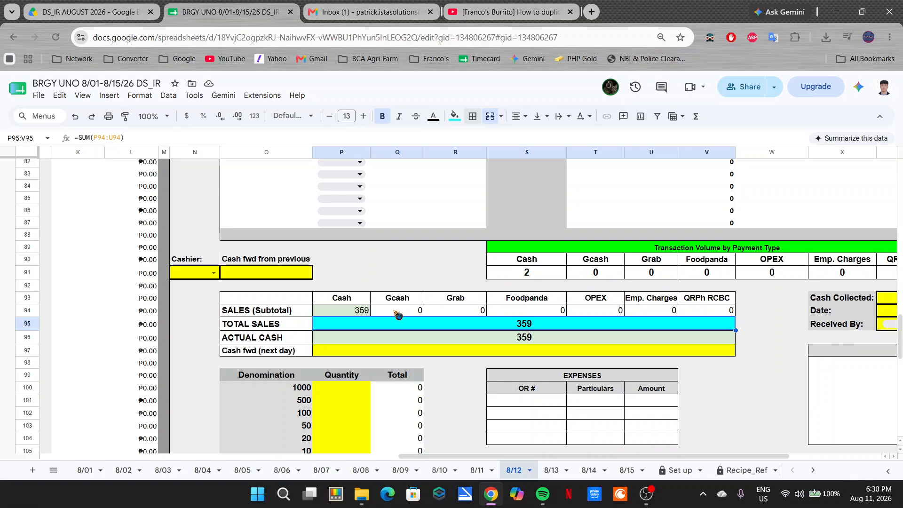
Step: Remove the inner vertical border from the merged Notes box
drag(450, 456, 649, 461)
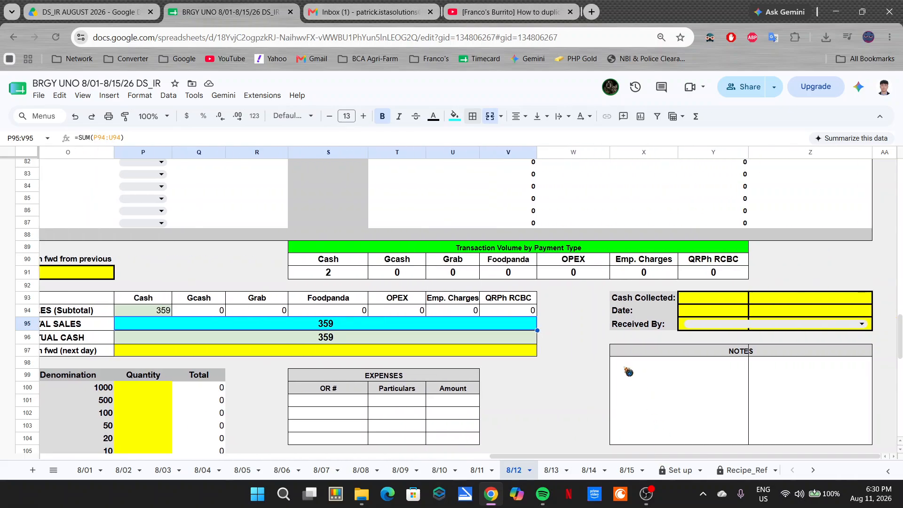
click(666, 372)
double_click(667, 376)
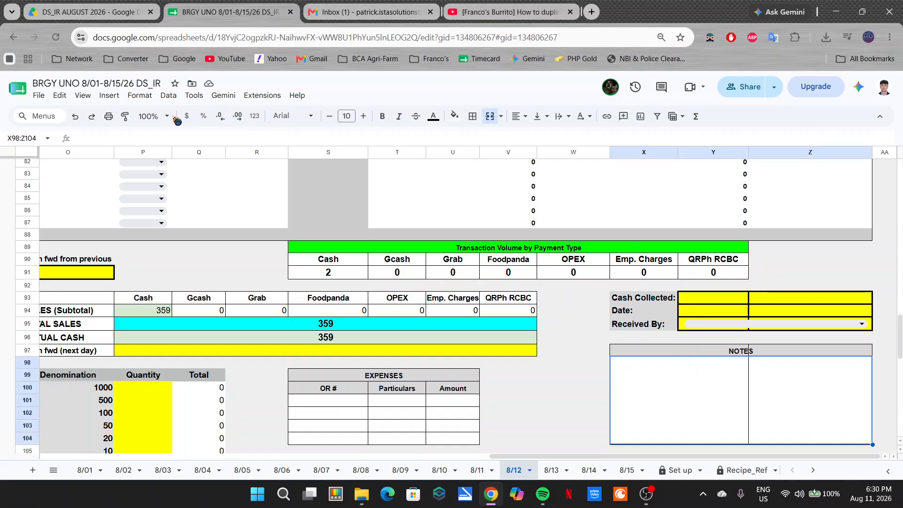
click(153, 116)
click(150, 151)
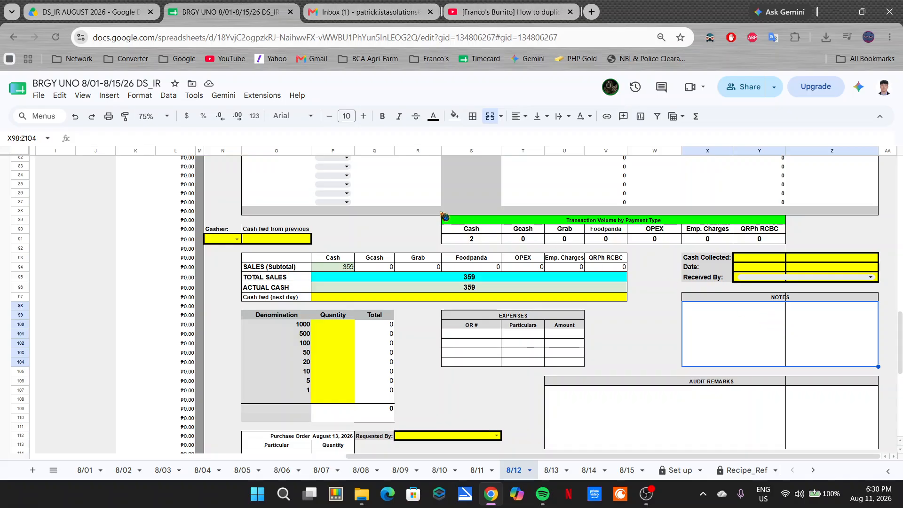
click(473, 115)
click(552, 164)
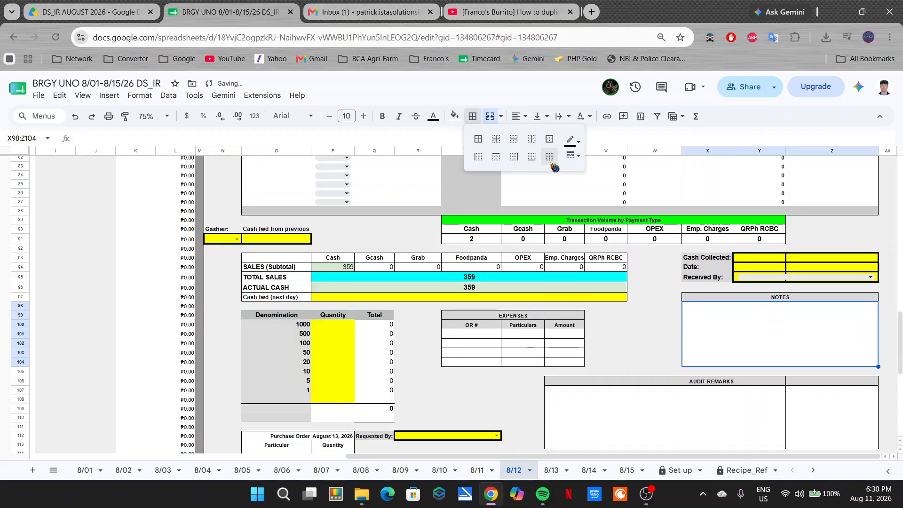
click(751, 296)
click(668, 327)
click(697, 343)
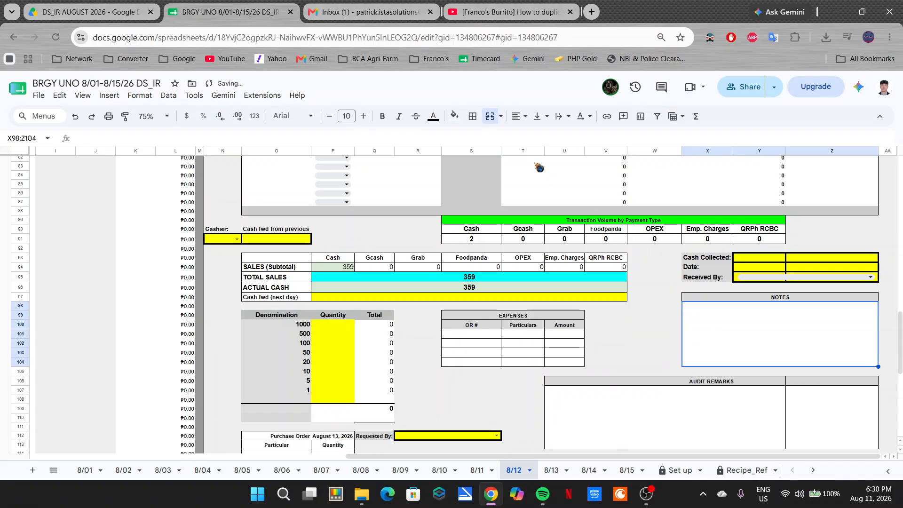
click(472, 116)
click(550, 141)
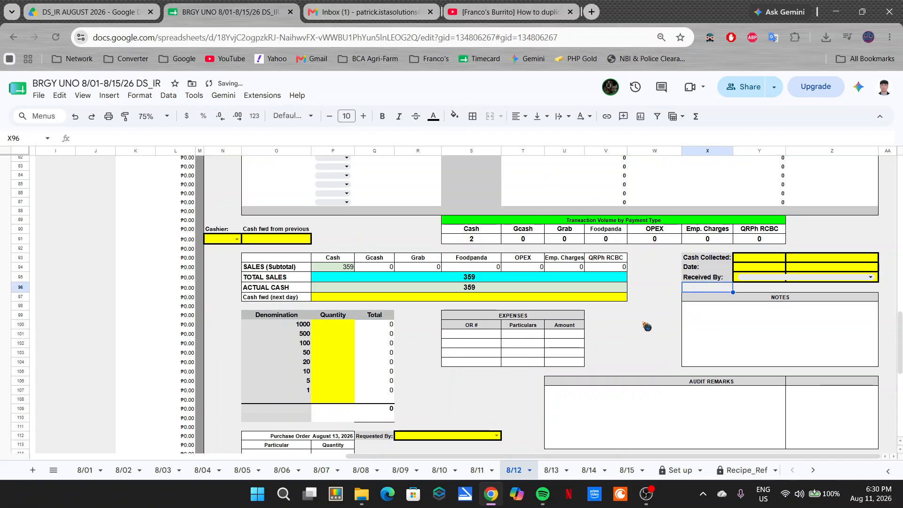
Step: Begin typing a note starting with "- Sho" in the Notes box
click(647, 326)
double_click(691, 330)
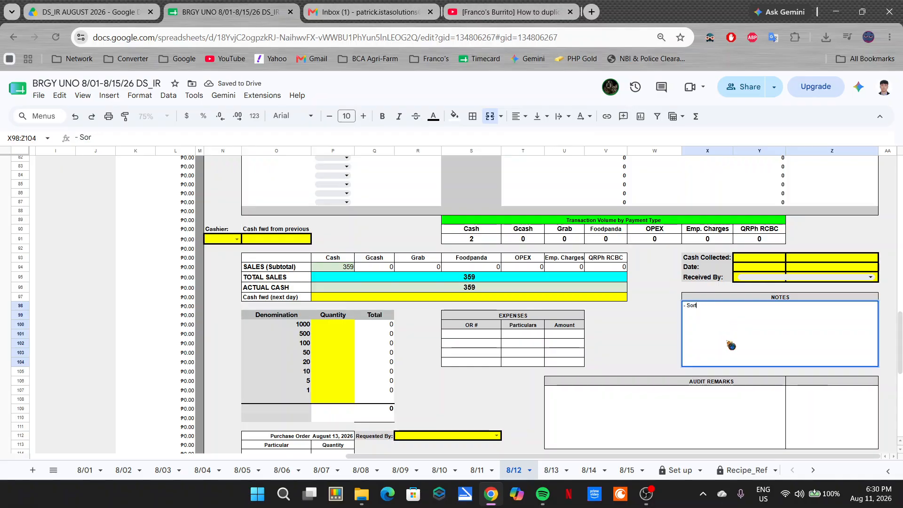
text(- Sort)
key(BackSpace)
key(BackSpace)
key(BackSpace)
text(ho)
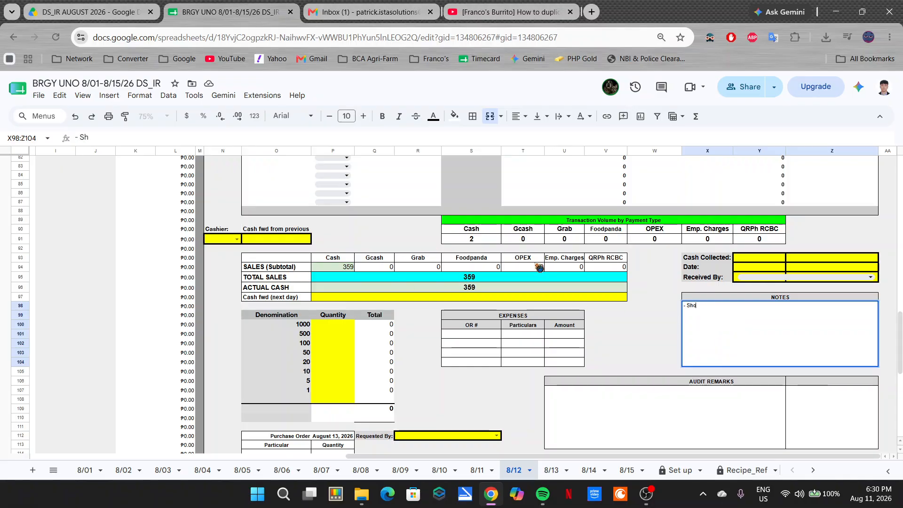